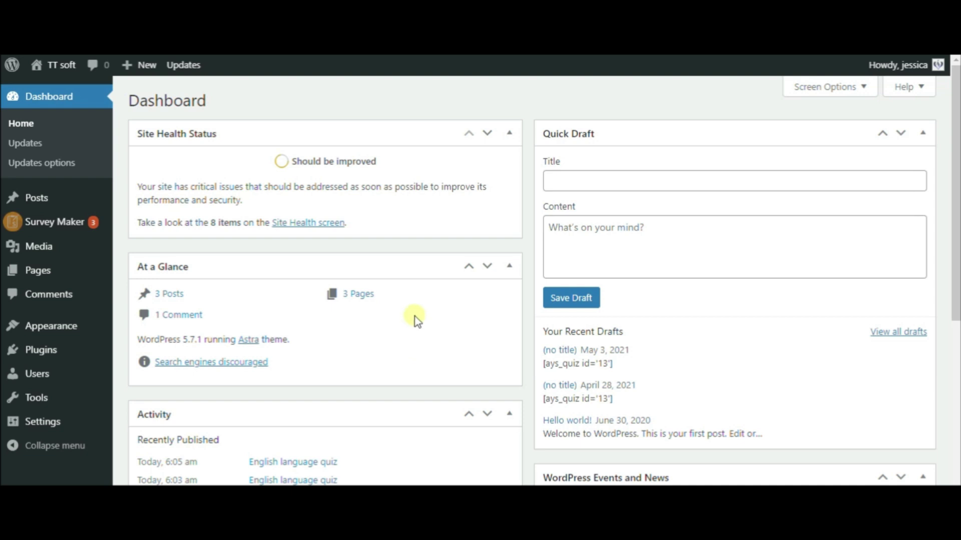
pyautogui.moveTo(54, 222)
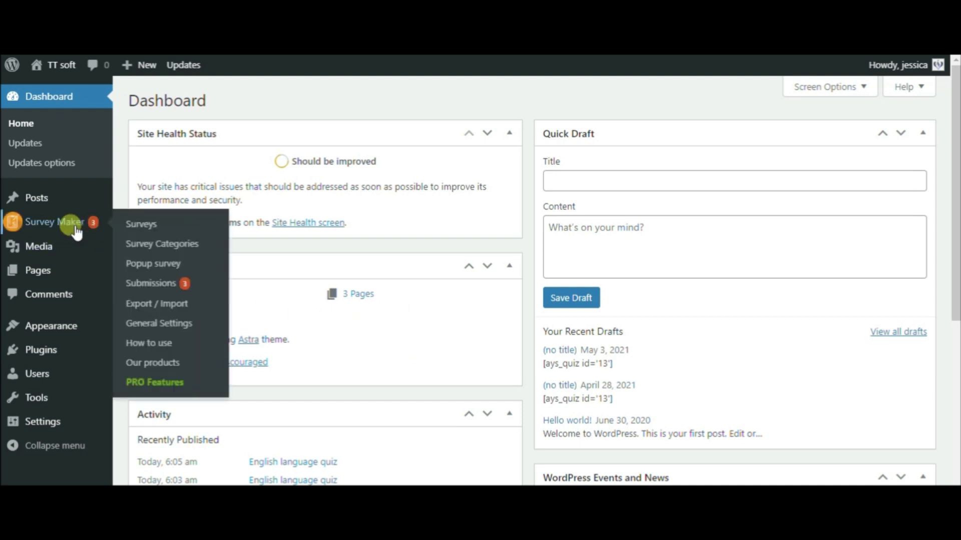
# - Show the English Title label in the Customer Service Survey editor under Survey Maker > Surveys
pyautogui.click(75, 233)
pyautogui.click(222, 316)
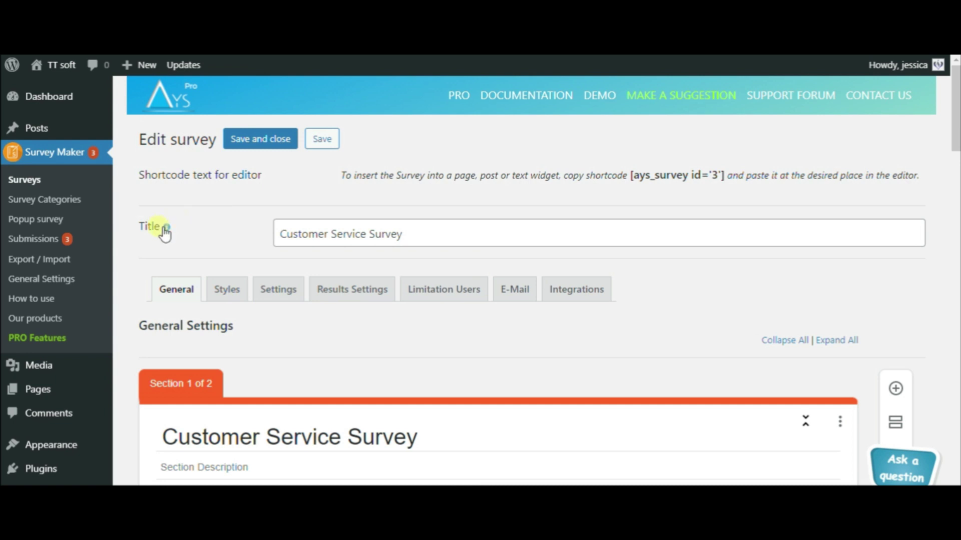
pyautogui.moveTo(163, 234); pyautogui.dragTo(145, 235)
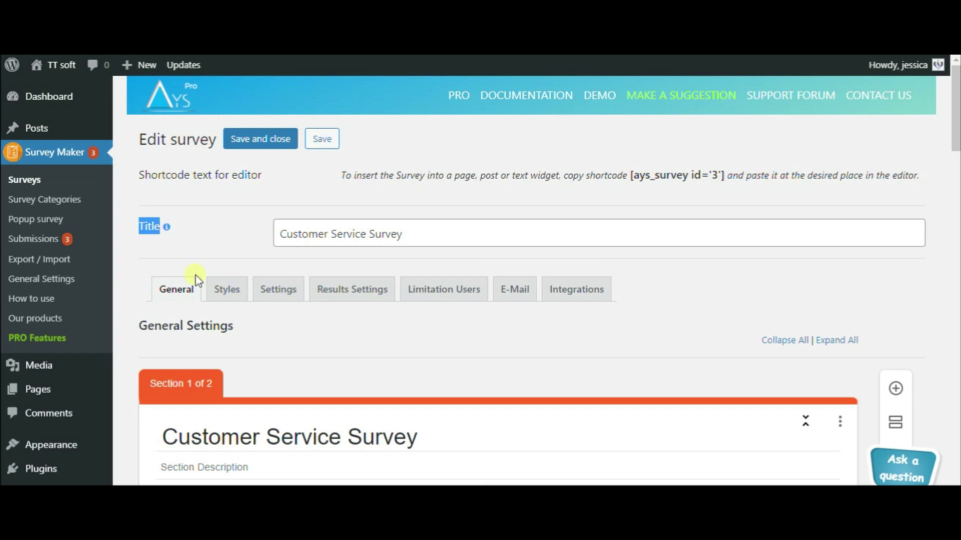
pyautogui.scroll(-1, 196, 279)
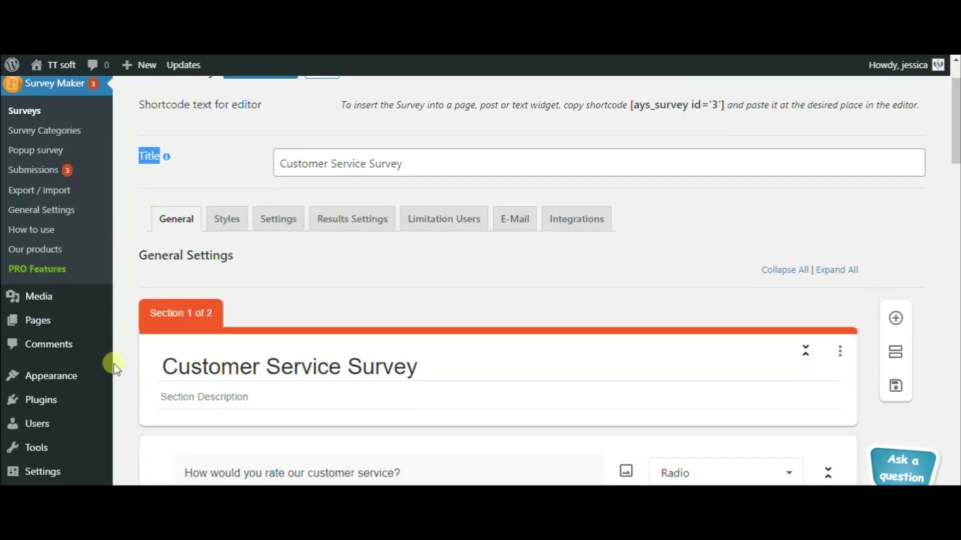
# - Install and activate Loco Translate from the plugin directory search for 'loco'
pyautogui.click(63, 402)
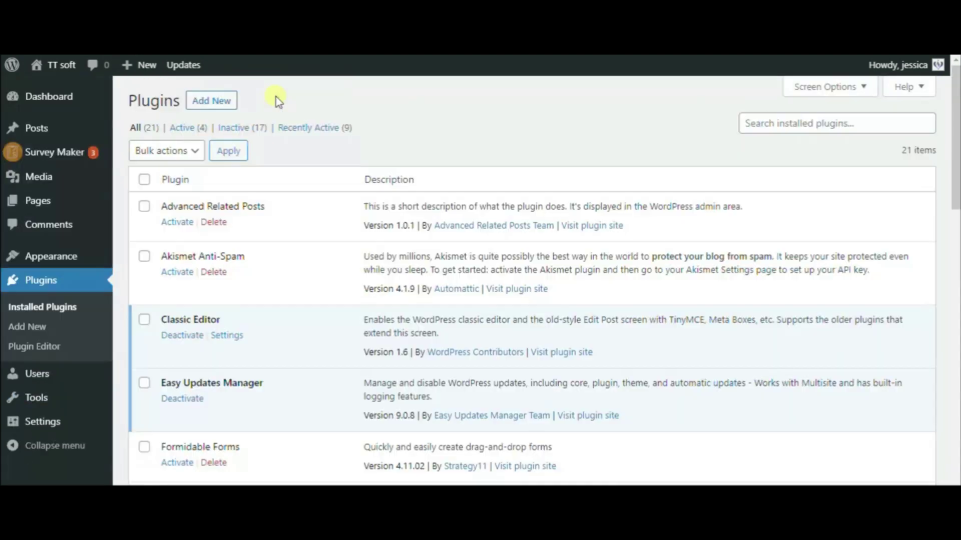
pyautogui.click(199, 109)
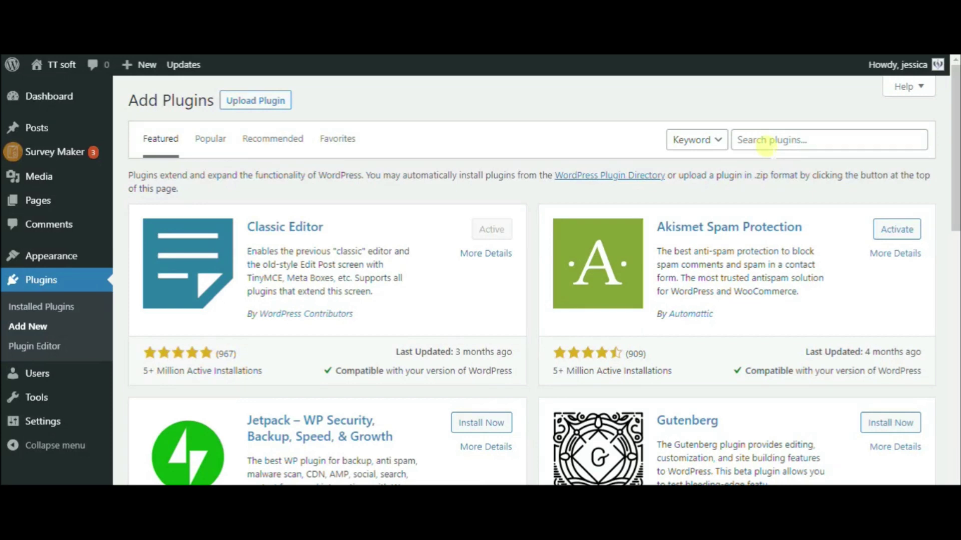
pyautogui.click(766, 140)
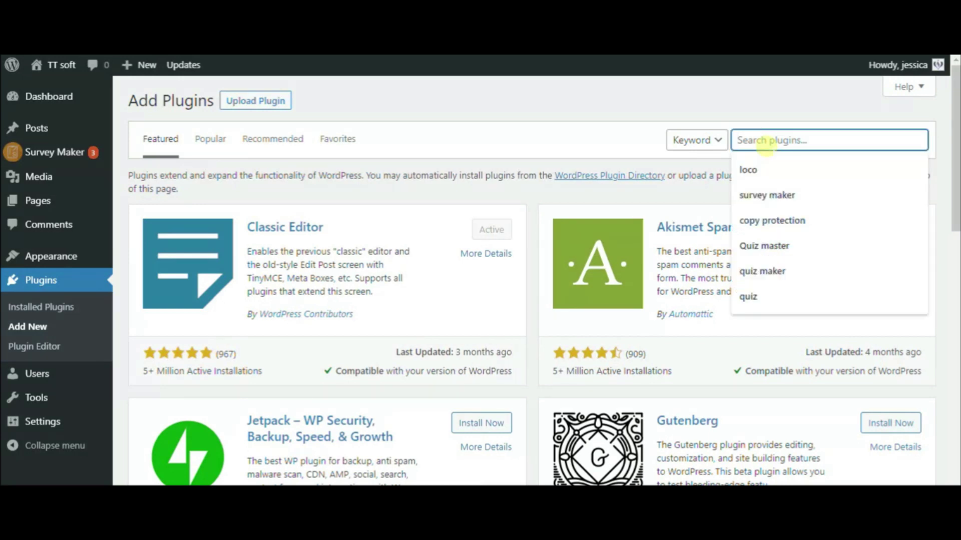
pyautogui.write('loco')
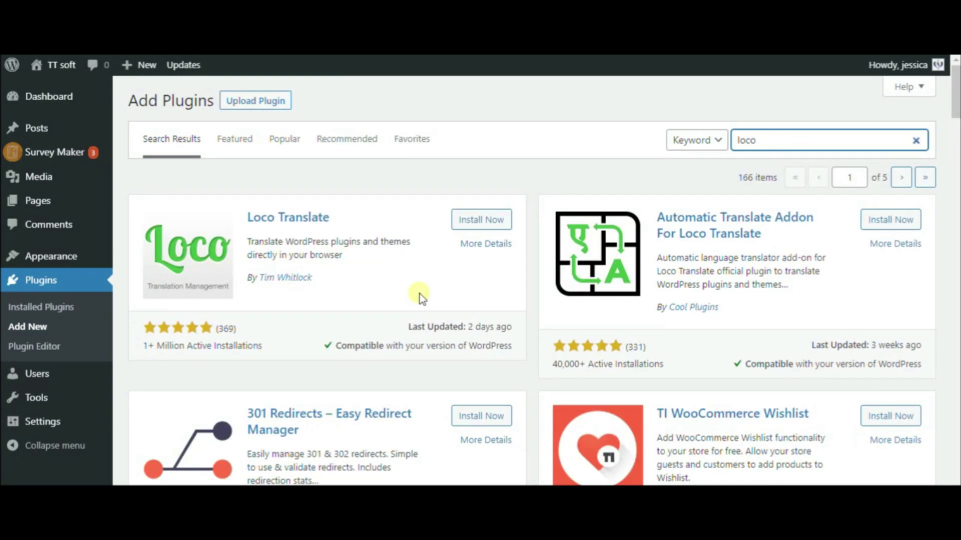
pyautogui.click(490, 221)
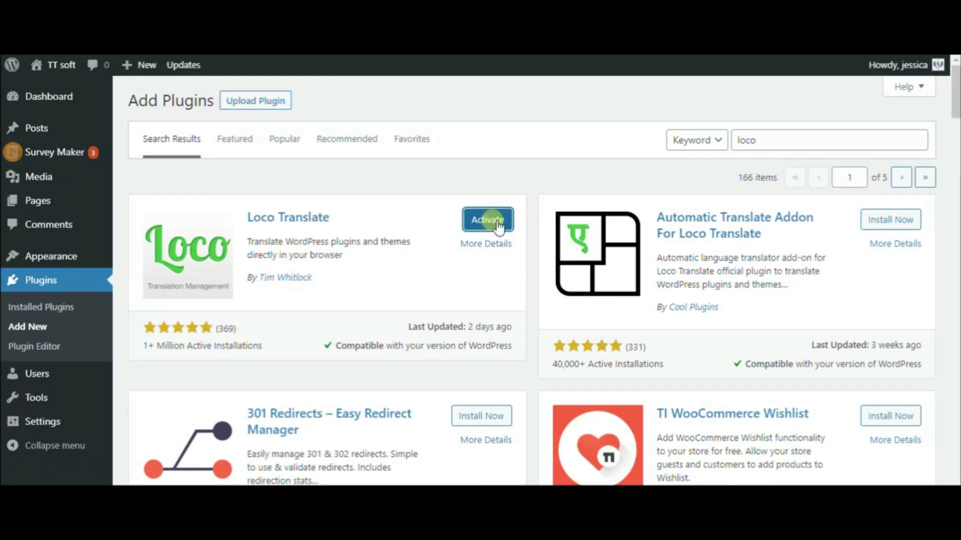
pyautogui.click(496, 226)
pyautogui.moveTo(36, 397)
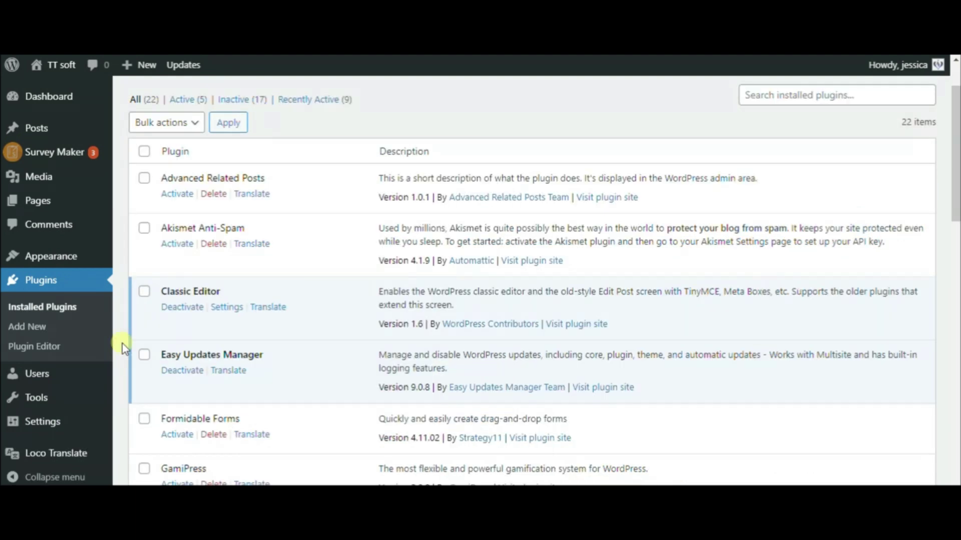
# - Create a French (France) translation of Survey Maker in the system location via Loco Translate
pyautogui.click(60, 453)
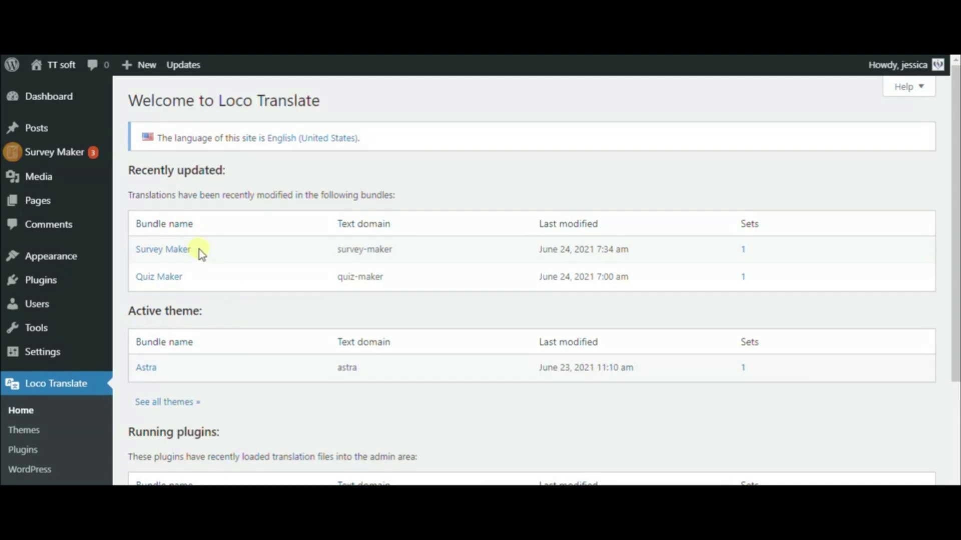
pyautogui.click(182, 254)
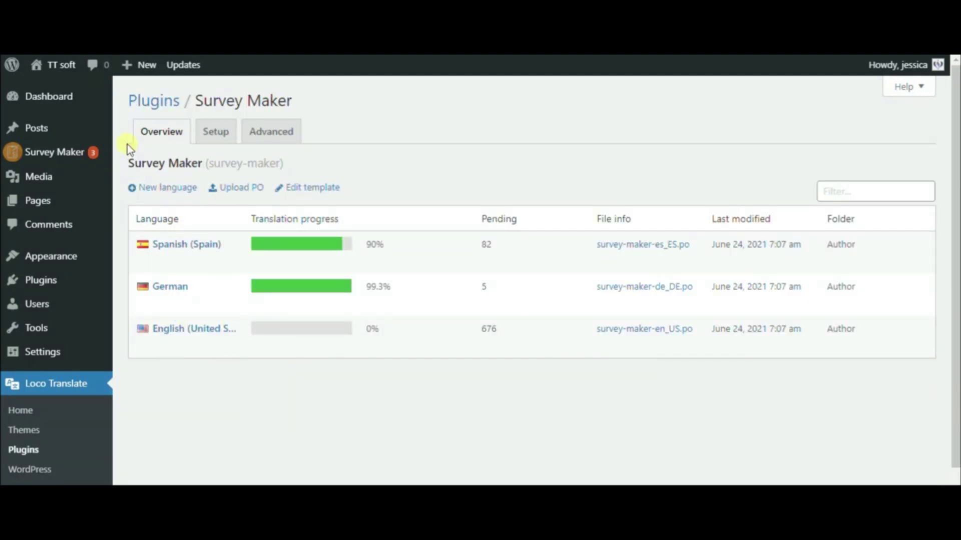
pyautogui.click(178, 193)
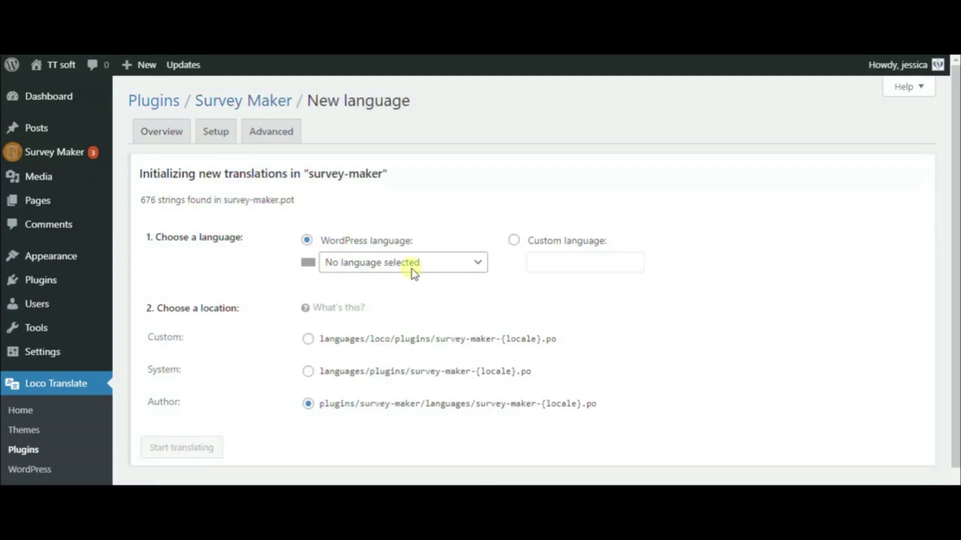
pyautogui.click(417, 265)
pyautogui.scroll(-5, 392, 200)
pyautogui.scroll(-5, 391, 195)
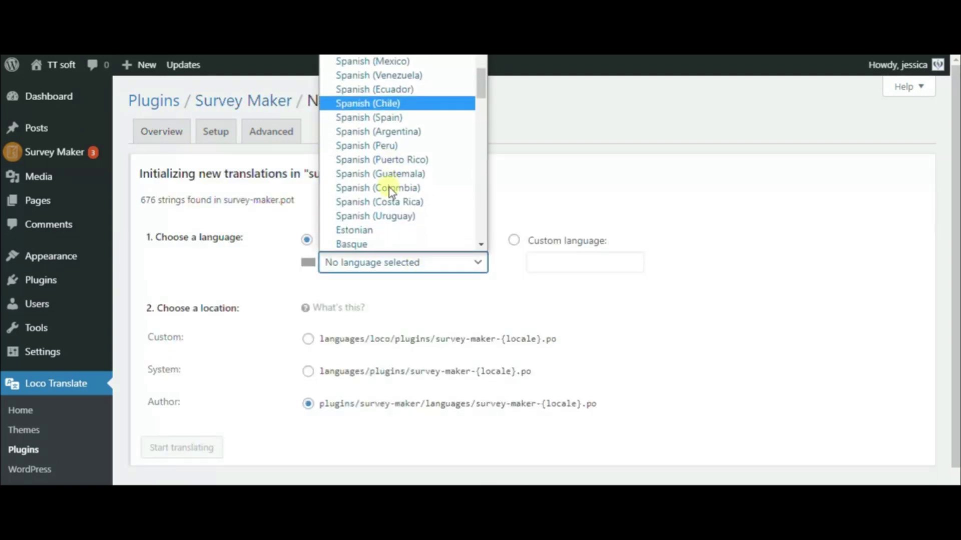
pyautogui.scroll(-3, 390, 192)
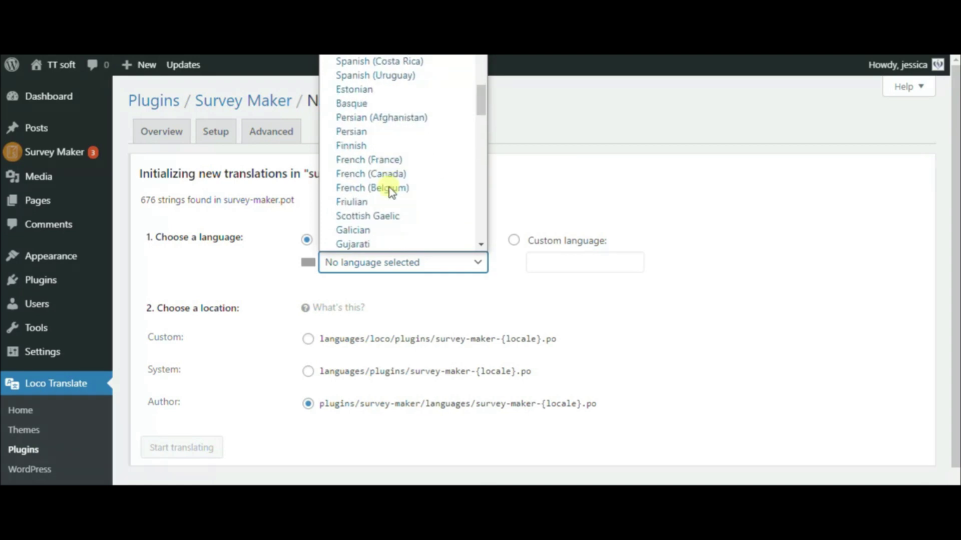
pyautogui.click(391, 159)
pyautogui.scroll(-1, 406, 340)
pyautogui.click(308, 365)
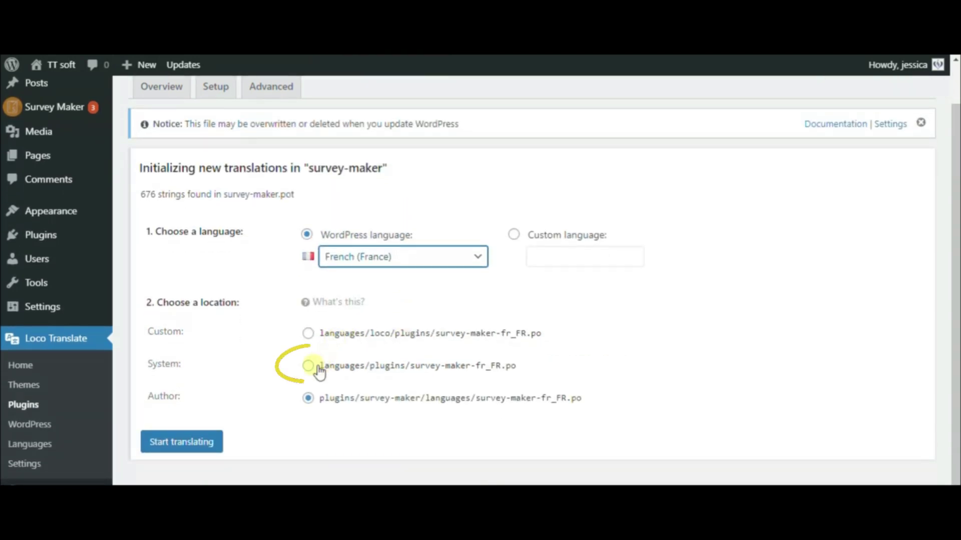
pyautogui.click(226, 444)
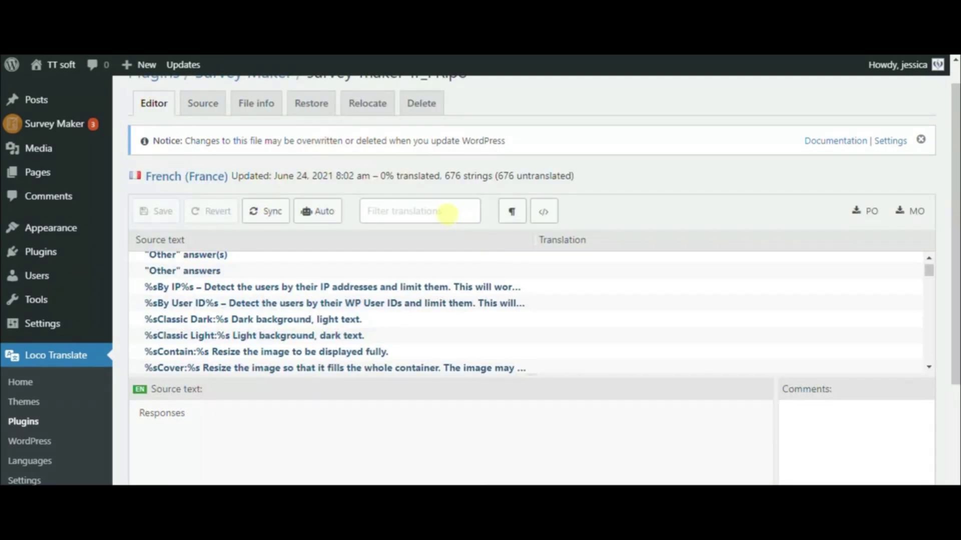
# - Filter for the Title string, translate it as 'Titre' and save the translation
pyautogui.click(445, 214)
pyautogui.write('ti')
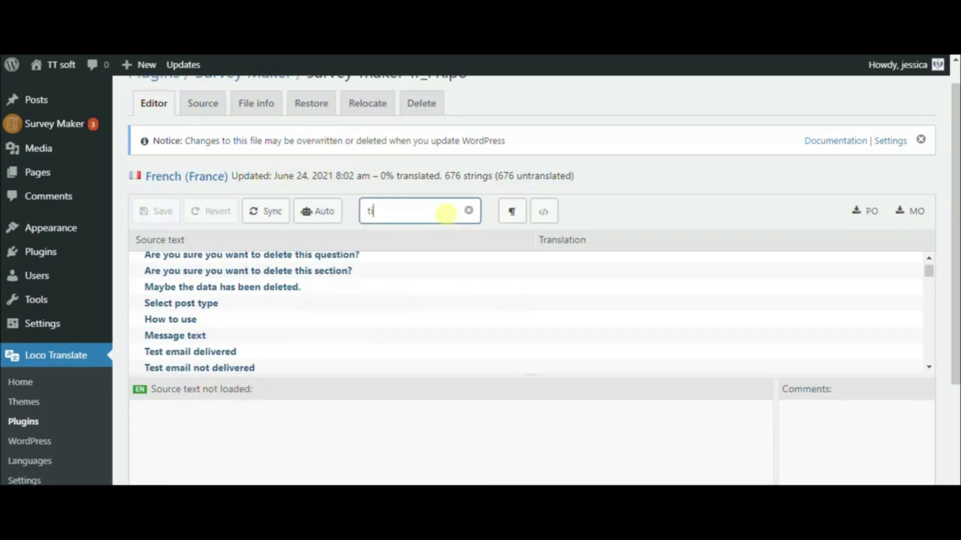
pyautogui.write('tle')
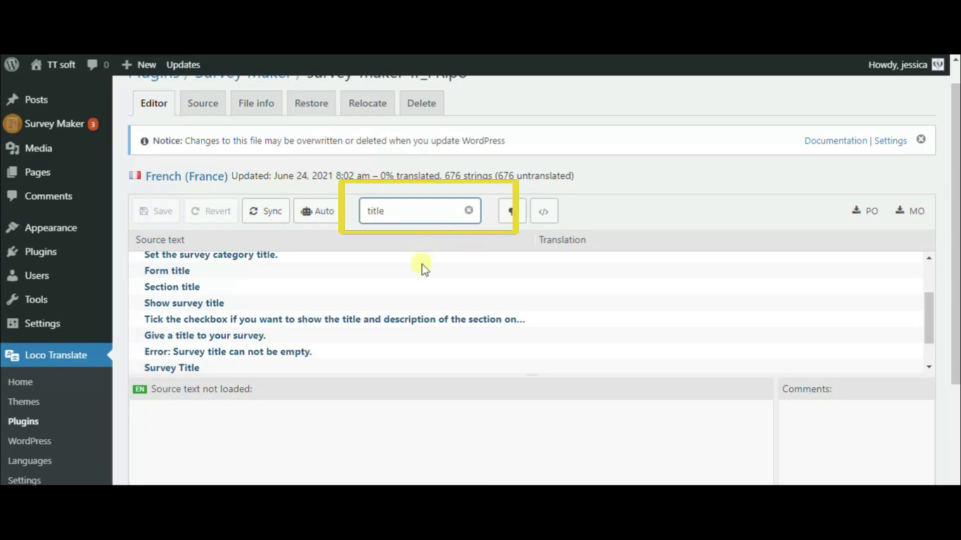
pyautogui.scroll(2, 420, 272)
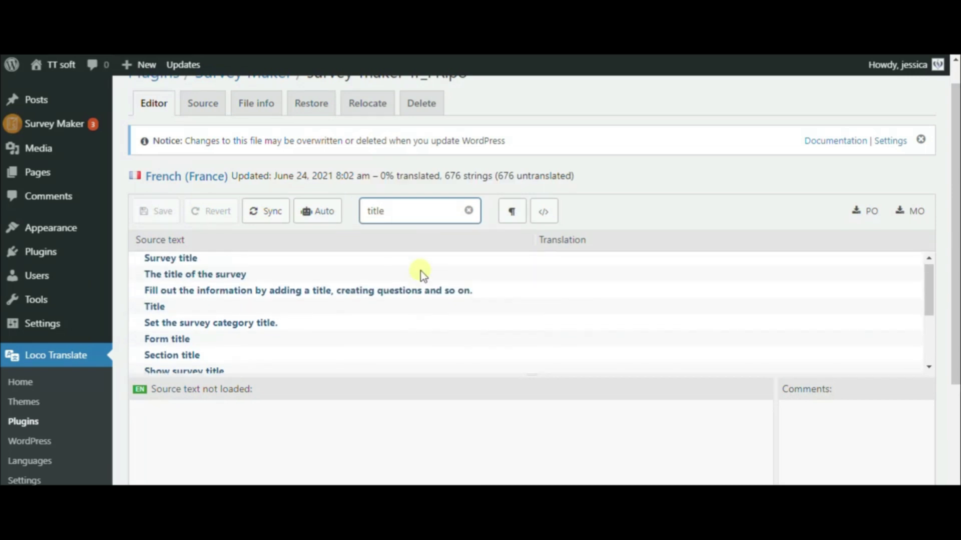
pyautogui.click(371, 309)
pyautogui.scroll(-3, 264, 389)
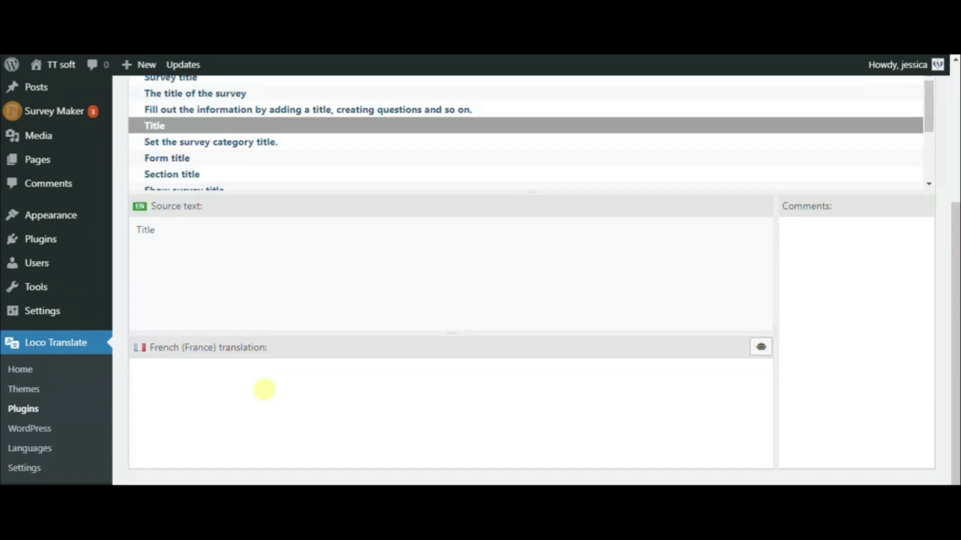
pyautogui.click(264, 389)
pyautogui.write('T')
pyautogui.press('BackSpace')
pyautogui.write('Titre')
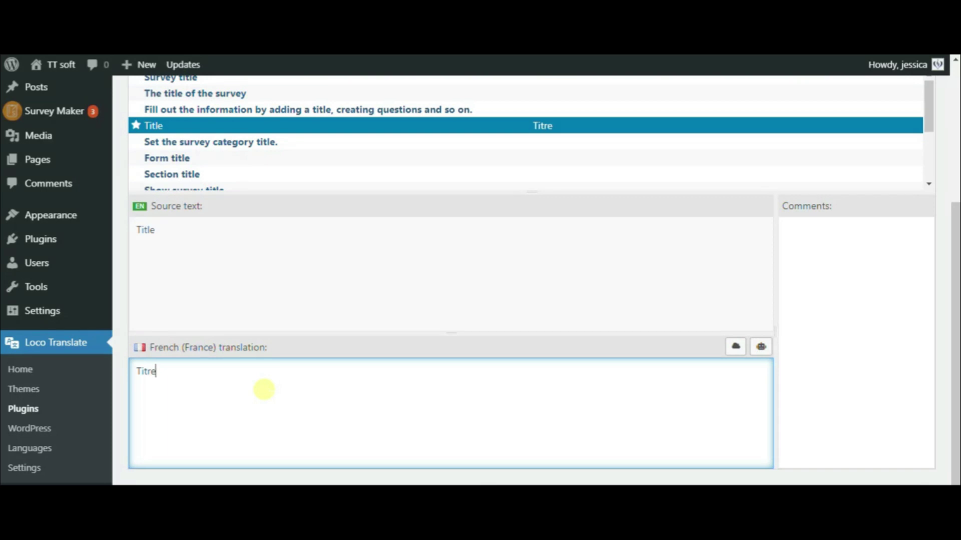
pyautogui.scroll(3, 264, 389)
pyautogui.click(164, 237)
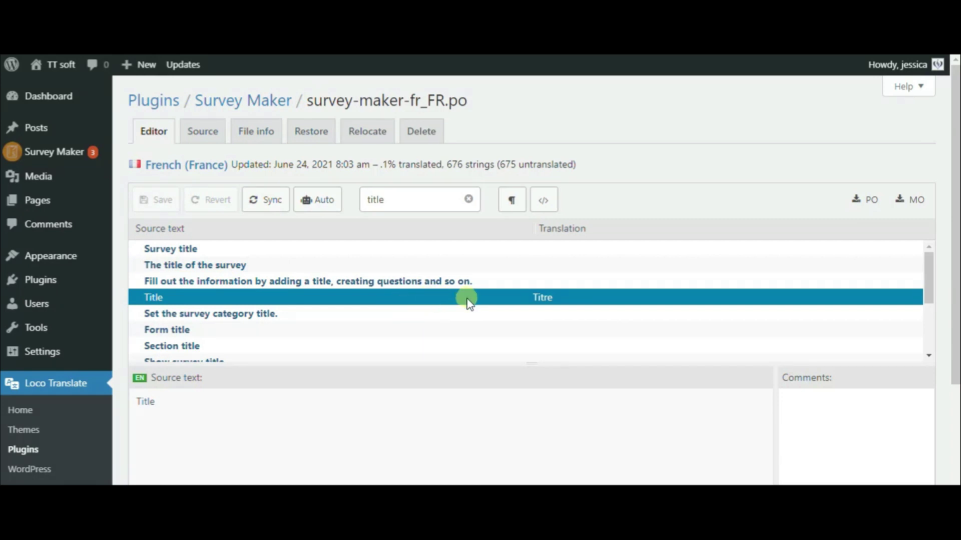
pyautogui.moveTo(42, 310)
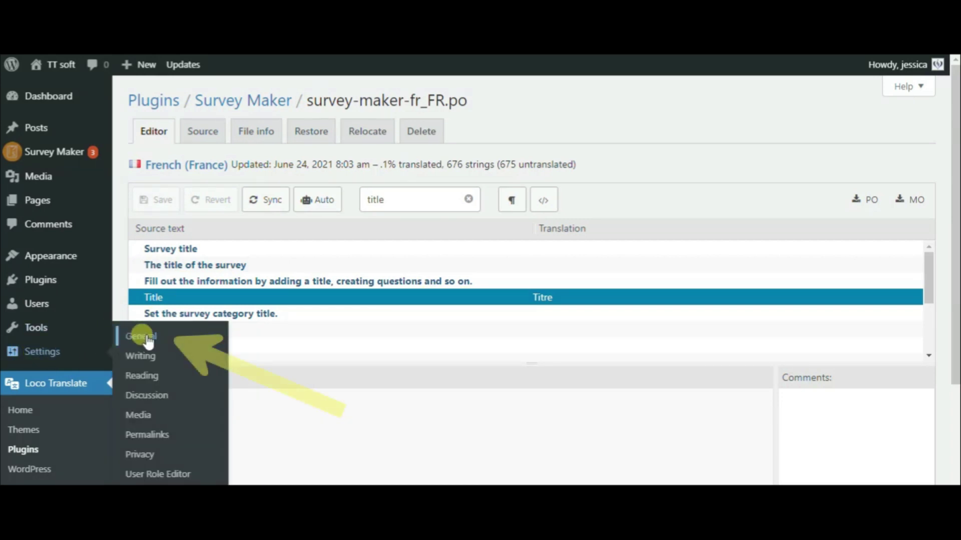
# - Set the Site Language to Français in General Settings and save the changes
pyautogui.click(143, 338)
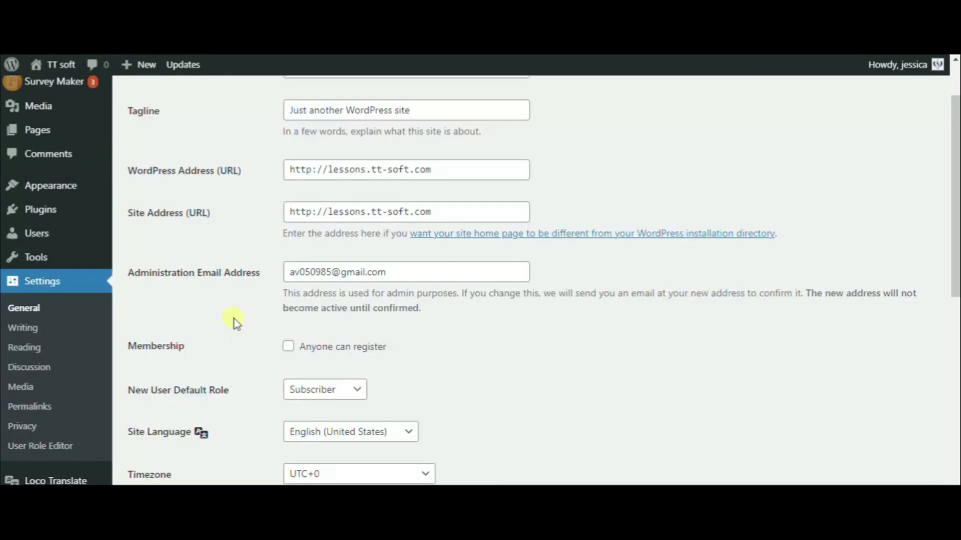
pyautogui.click(299, 432)
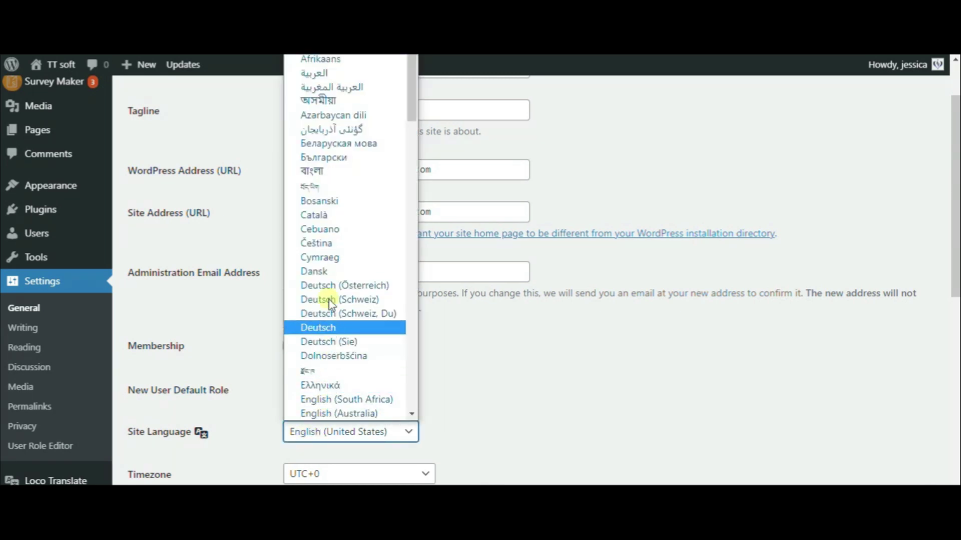
pyautogui.scroll(-2, 328, 302)
pyautogui.scroll(-5, 328, 303)
pyautogui.scroll(-5, 328, 302)
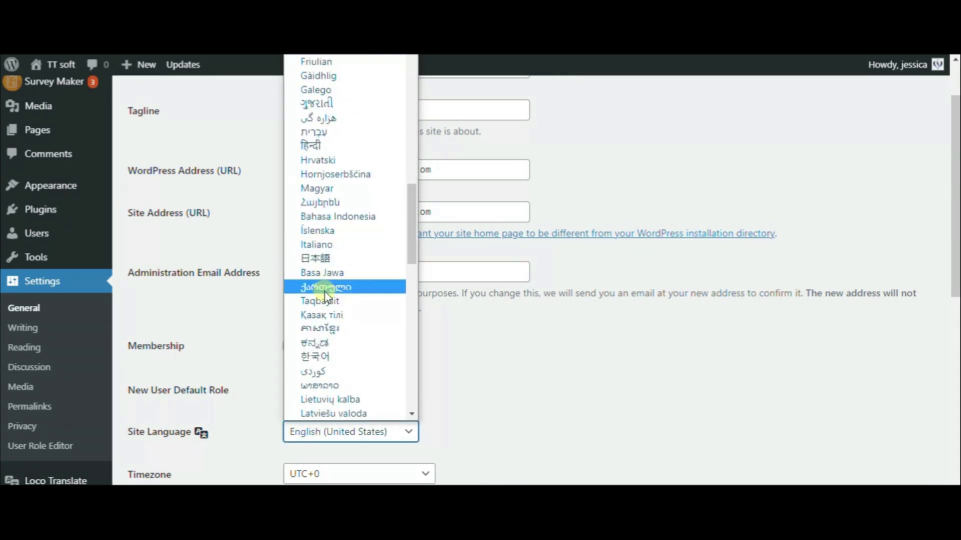
pyautogui.scroll(2, 326, 288)
pyautogui.scroll(3, 326, 248)
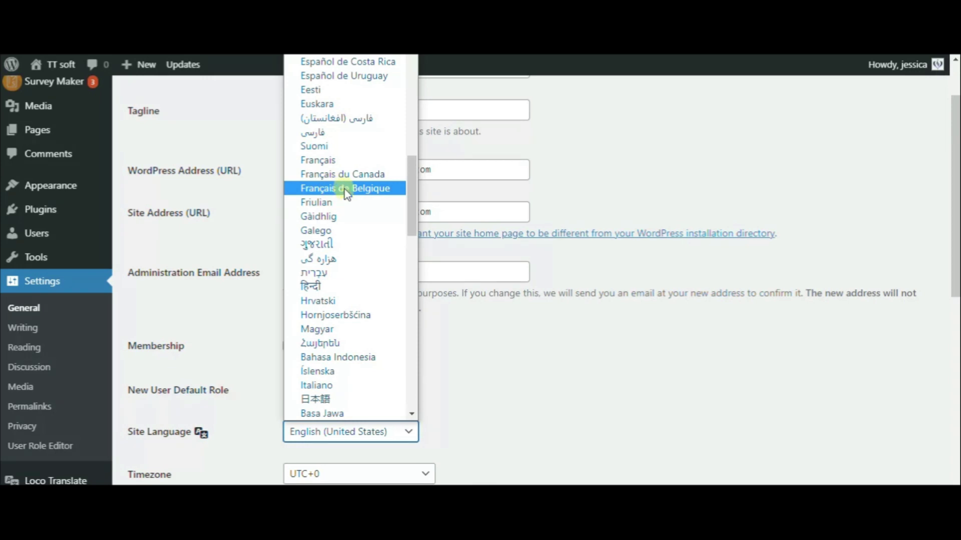
pyautogui.click(345, 161)
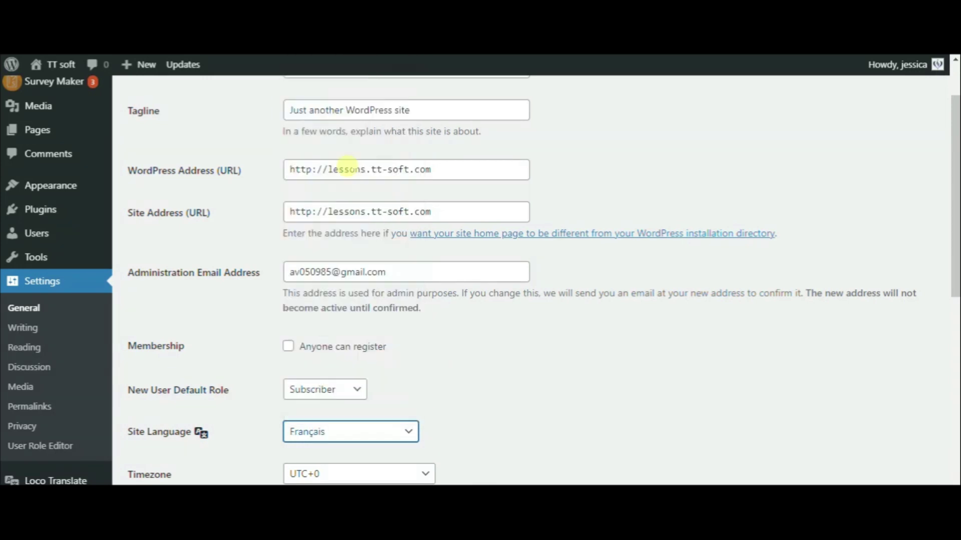
pyautogui.scroll(-3, 391, 332)
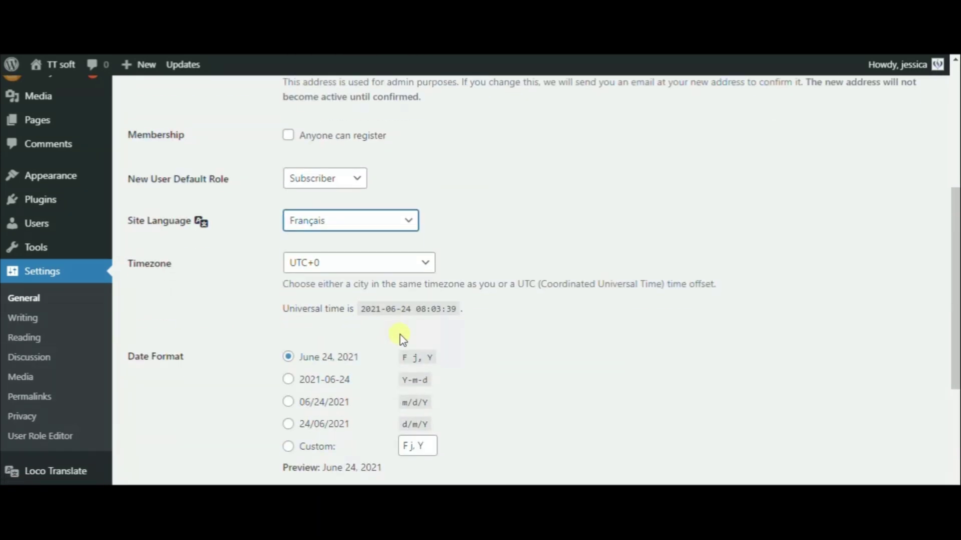
pyautogui.scroll(-2, 400, 338)
pyautogui.scroll(-2, 404, 337)
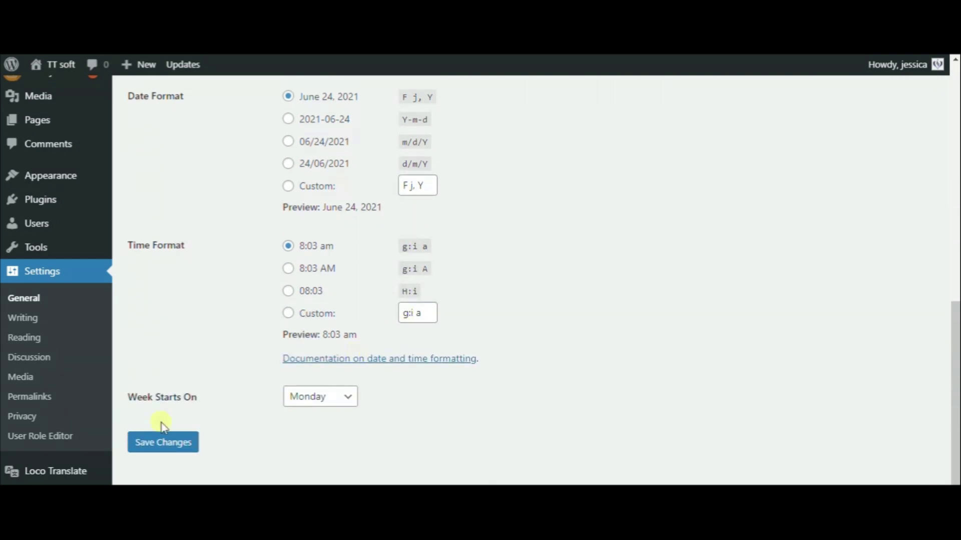
pyautogui.click(186, 445)
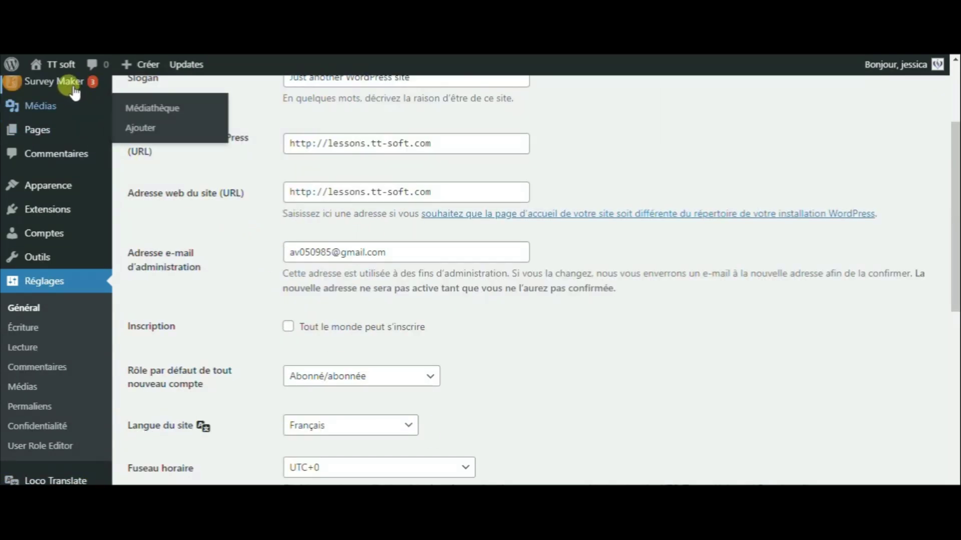
pyautogui.moveTo(54, 82)
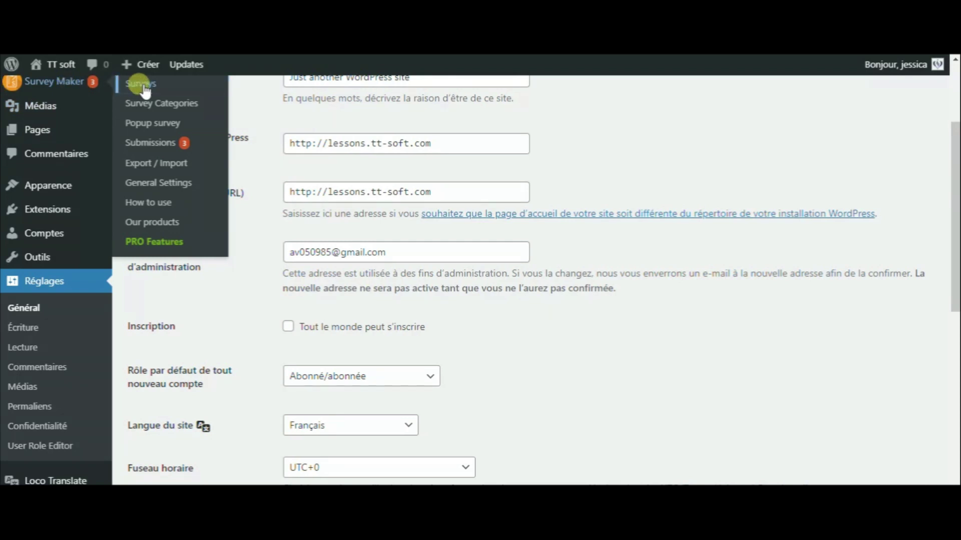
# - Reopen the Customer Service Survey to see Title now labelled Titre
pyautogui.click(143, 89)
pyautogui.click(186, 314)
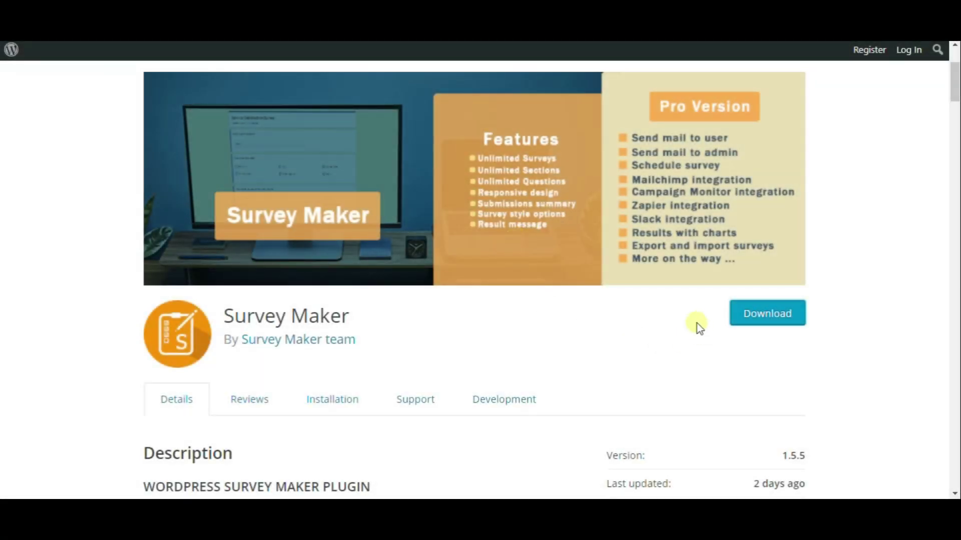
pyautogui.scroll(-1, 697, 329)
# - Download the Survey Maker 1.5.5 plugin zip from WordPress.org
pyautogui.click(747, 248)
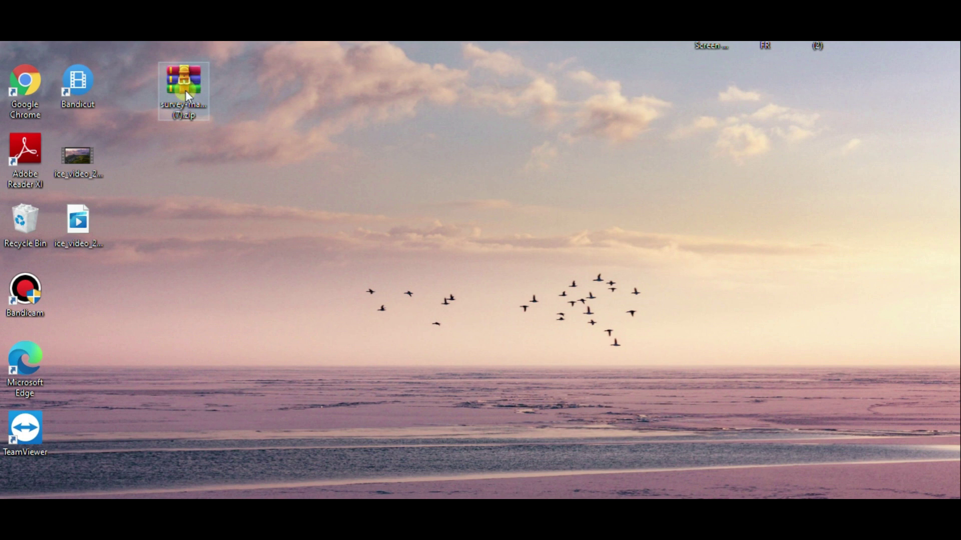
# - Extract the zip on the desktop and select survey-maker-fr_FR.po in its languages folder
pyautogui.rightClick(186, 90)
pyautogui.click(237, 160)
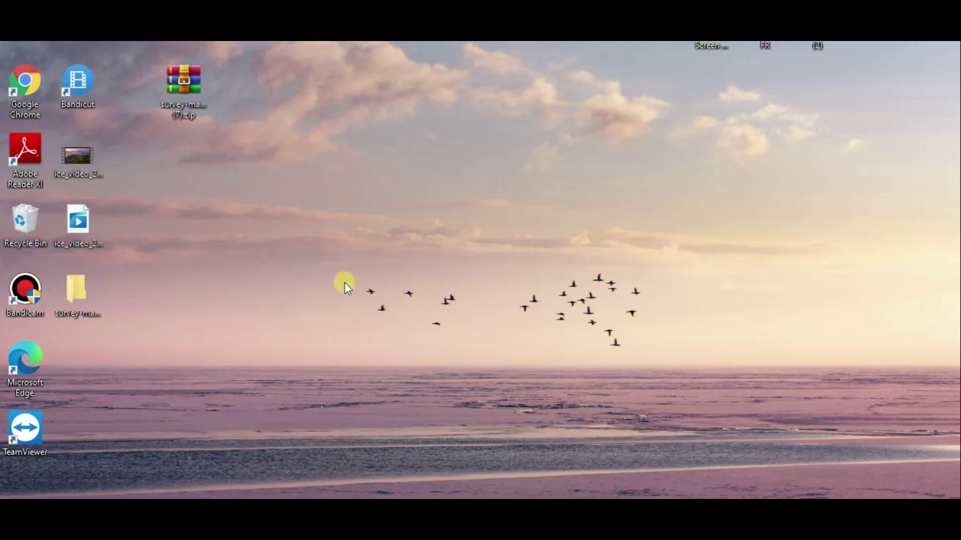
pyautogui.moveTo(82, 289); pyautogui.dragTo(177, 157)
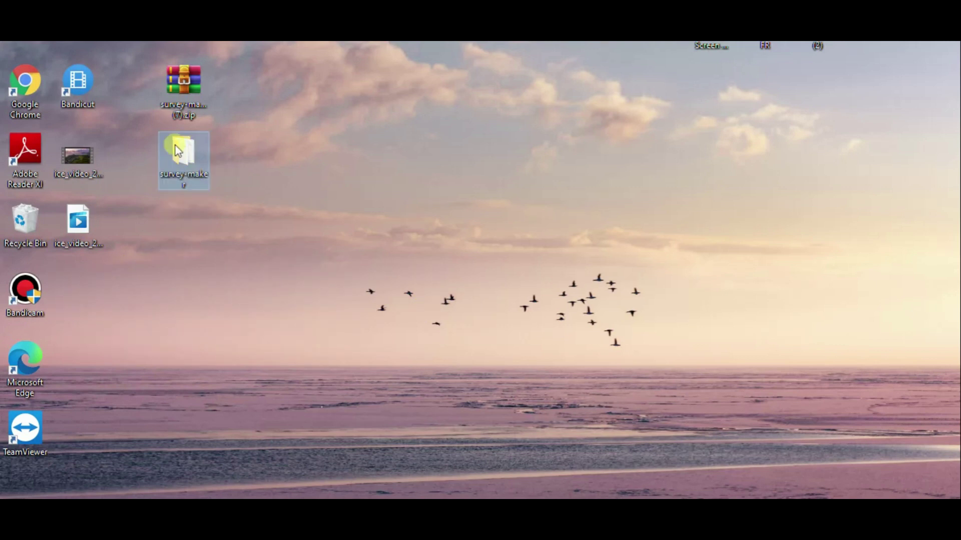
pyautogui.doubleClick(180, 155)
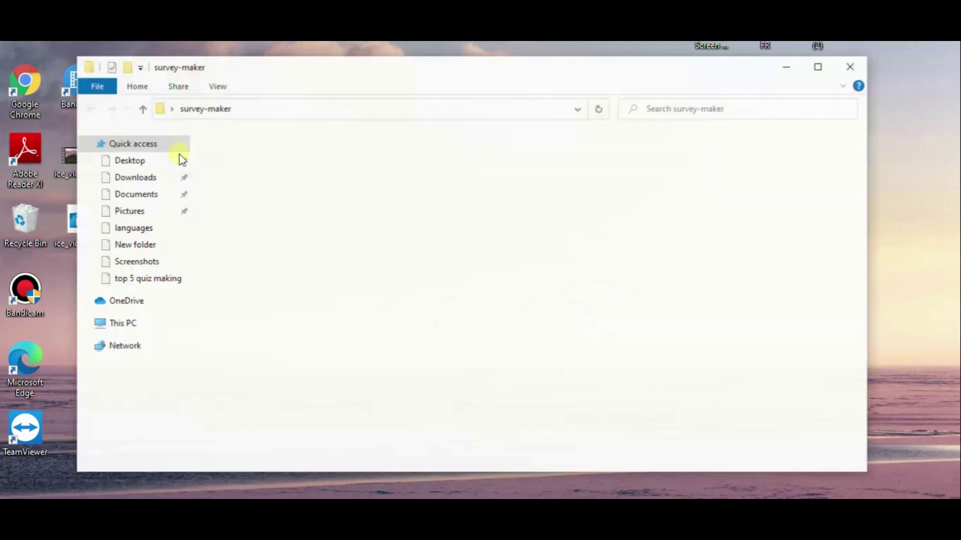
pyautogui.doubleClick(264, 184)
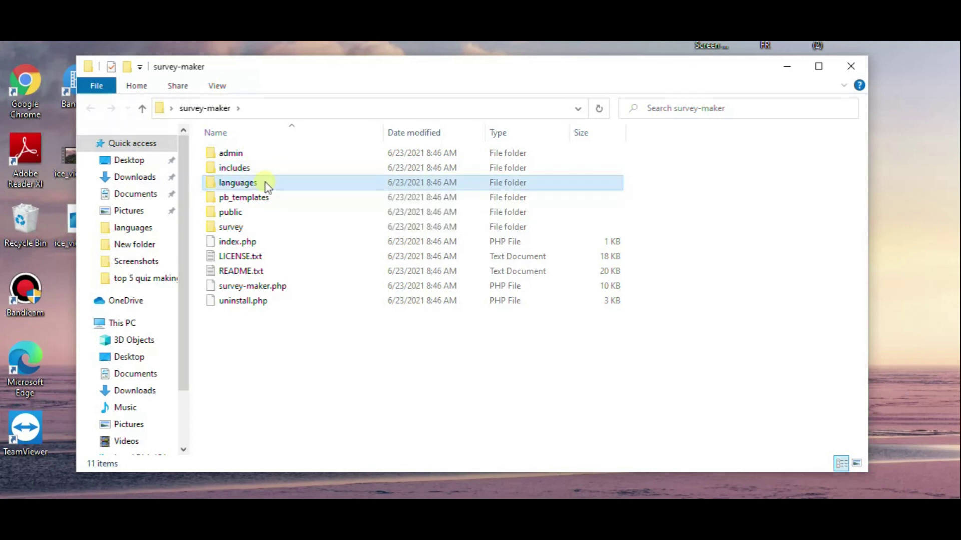
pyautogui.click(310, 272)
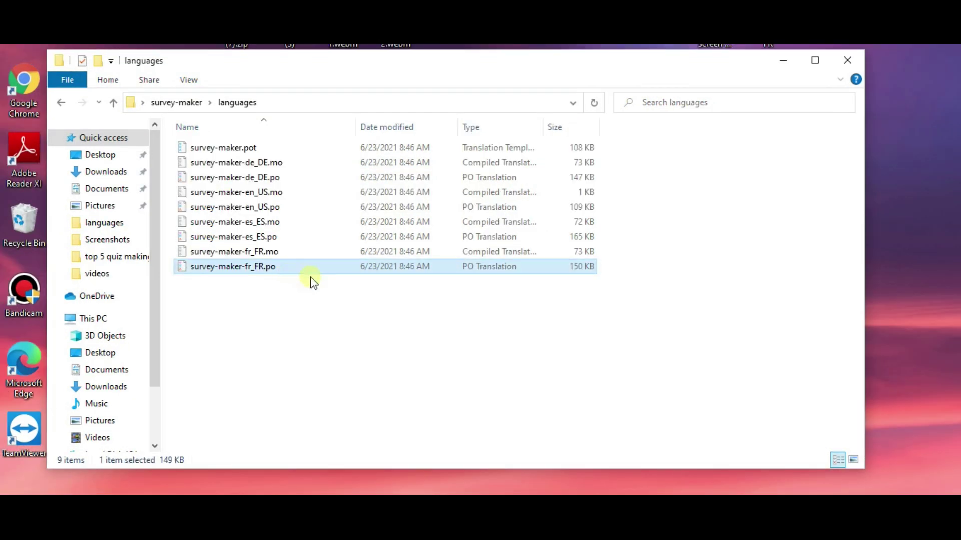
# - In Poedit, find the Title string in the French .po file and translate it as Titre
pyautogui.doubleClick(361, 269)
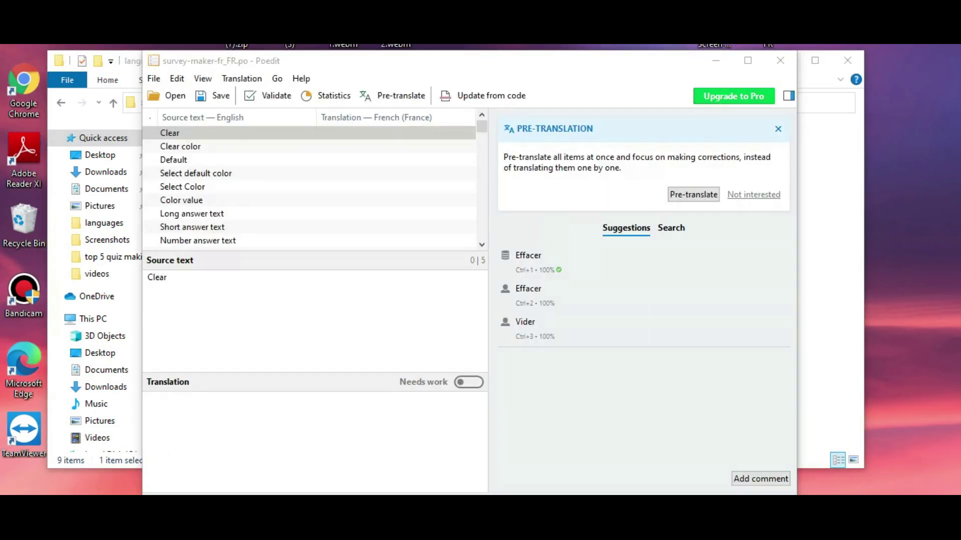
pyautogui.click(247, 148)
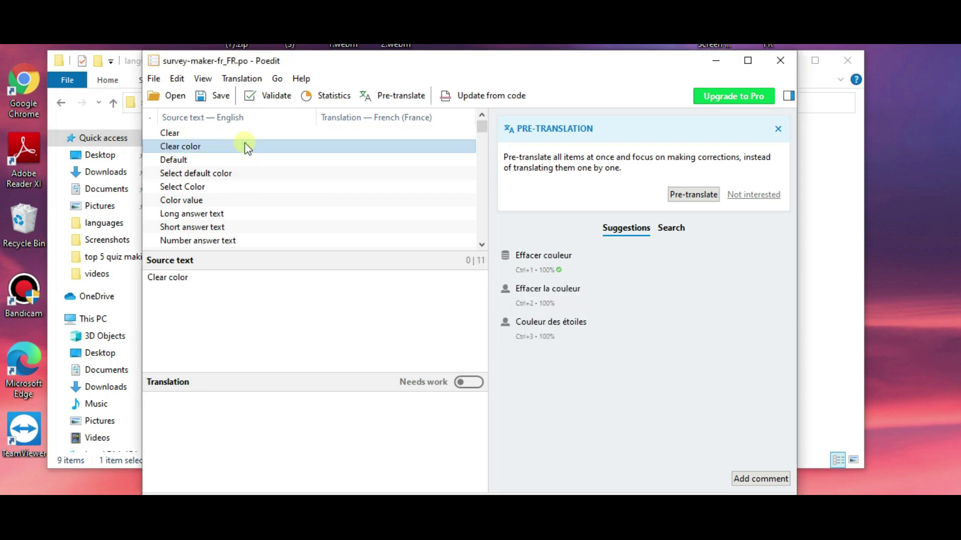
pyautogui.hotkey('ctrl', 'f')
pyautogui.press('BackSpace')
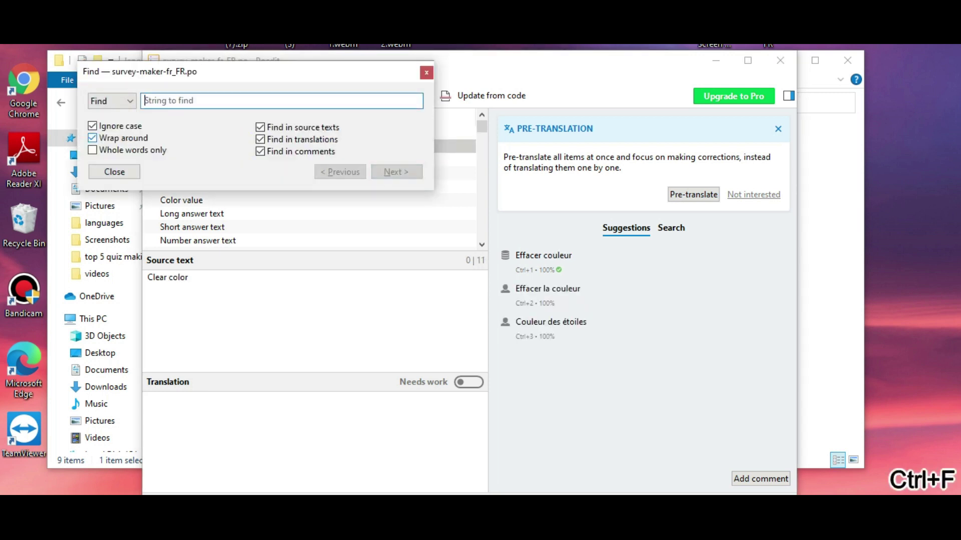
pyautogui.write('Title')
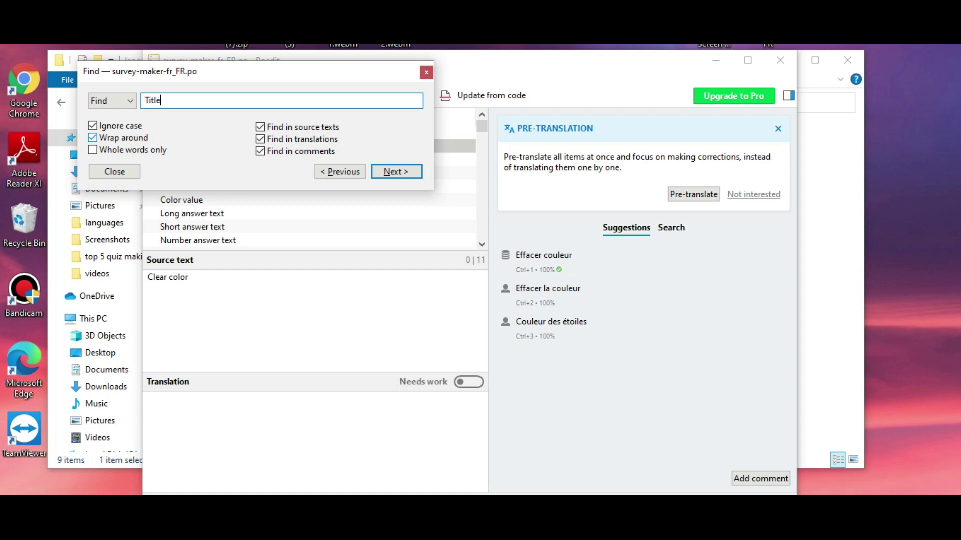
pyautogui.press('Return')
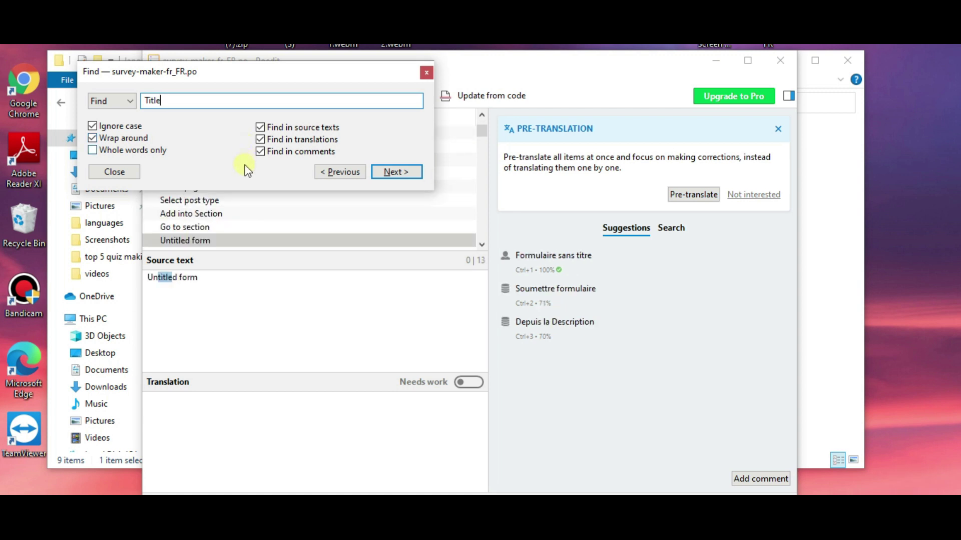
pyautogui.click(388, 172)
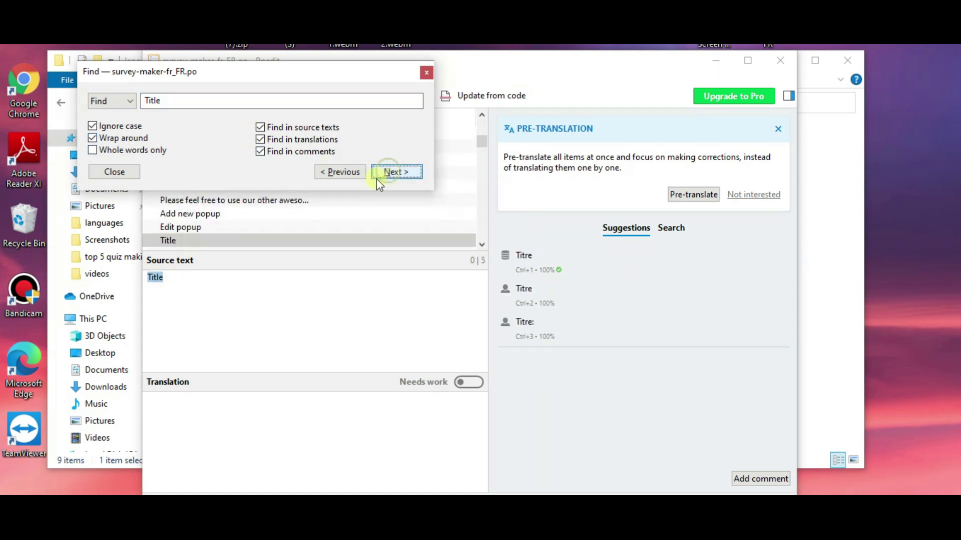
pyautogui.click(239, 278)
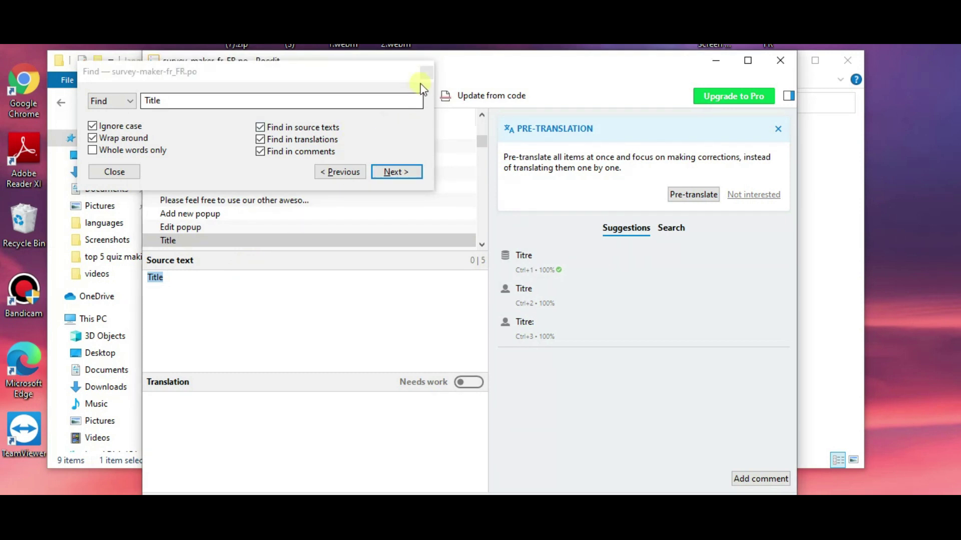
pyautogui.click(426, 72)
pyautogui.write('T')
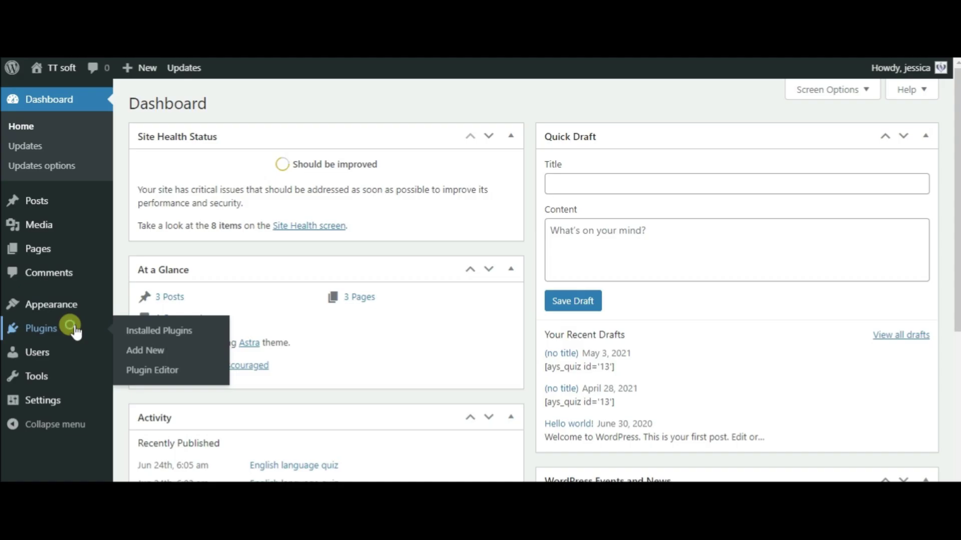
# - Install and activate the File Manager plugin from a 'file manager' plugin search
pyautogui.click(41, 329)
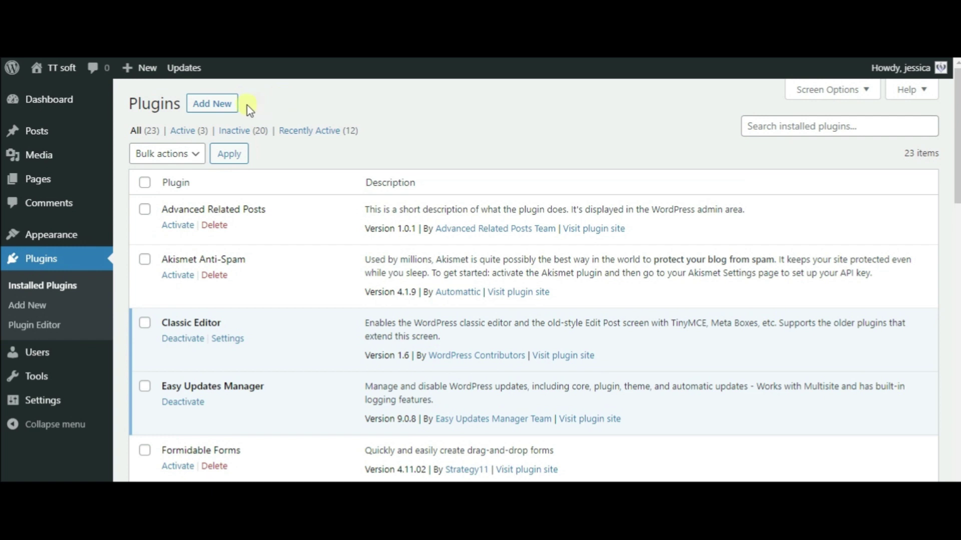
pyautogui.click(233, 111)
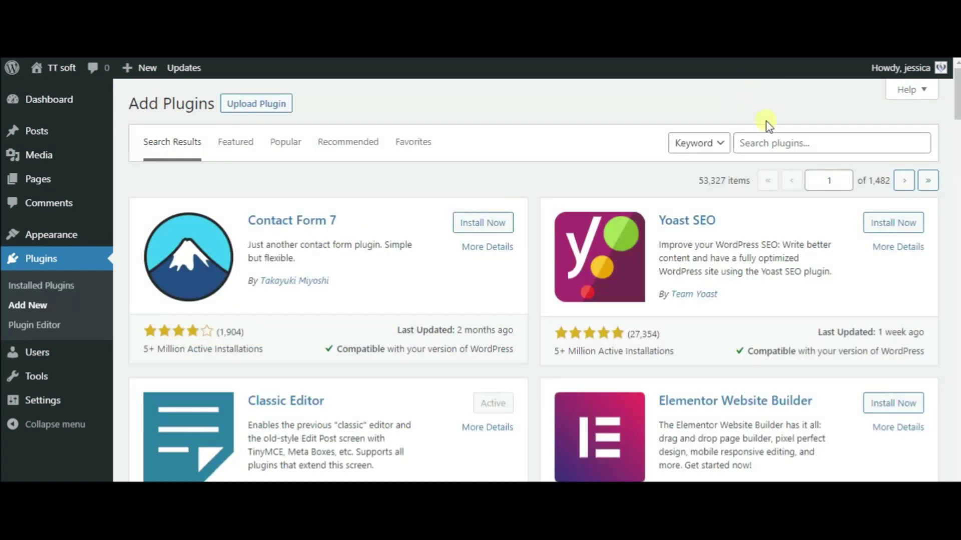
pyautogui.click(760, 140)
pyautogui.write('file manager')
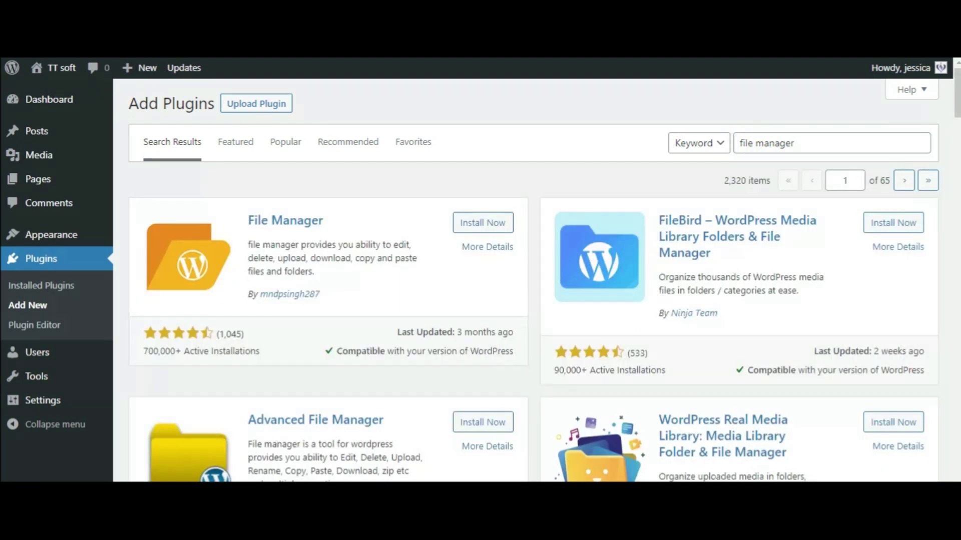
pyautogui.click(487, 222)
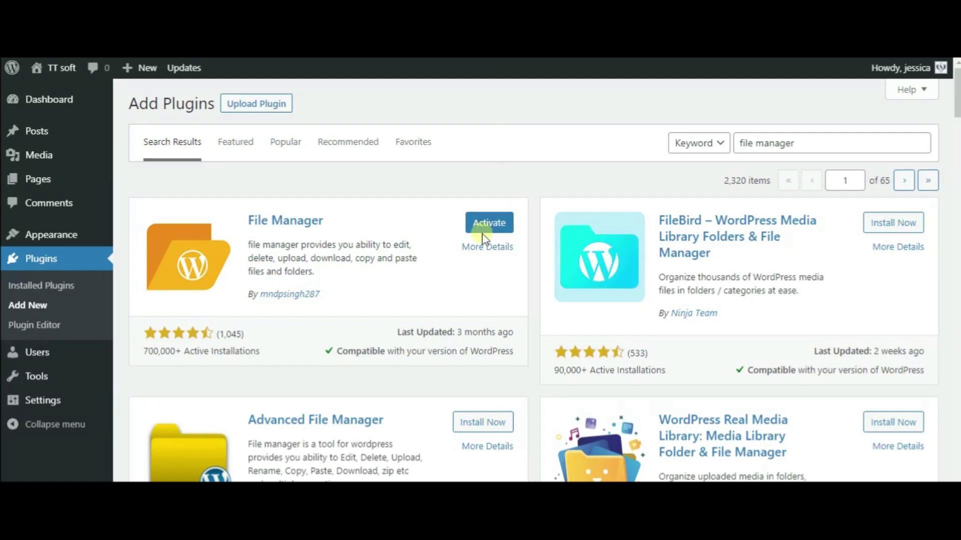
pyautogui.click(487, 226)
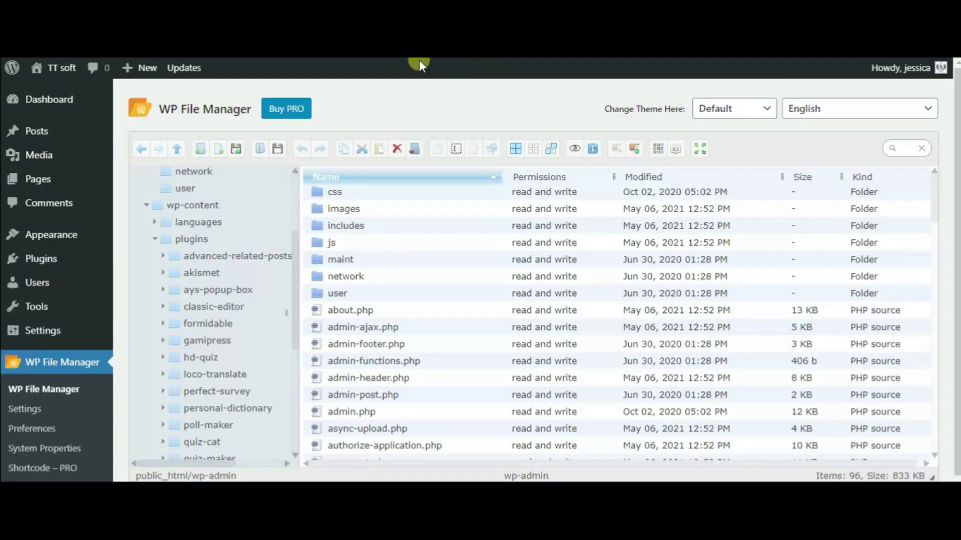
# - Navigate the server tree to wp-content > plugins > survey-maker > languages
pyautogui.click(213, 210)
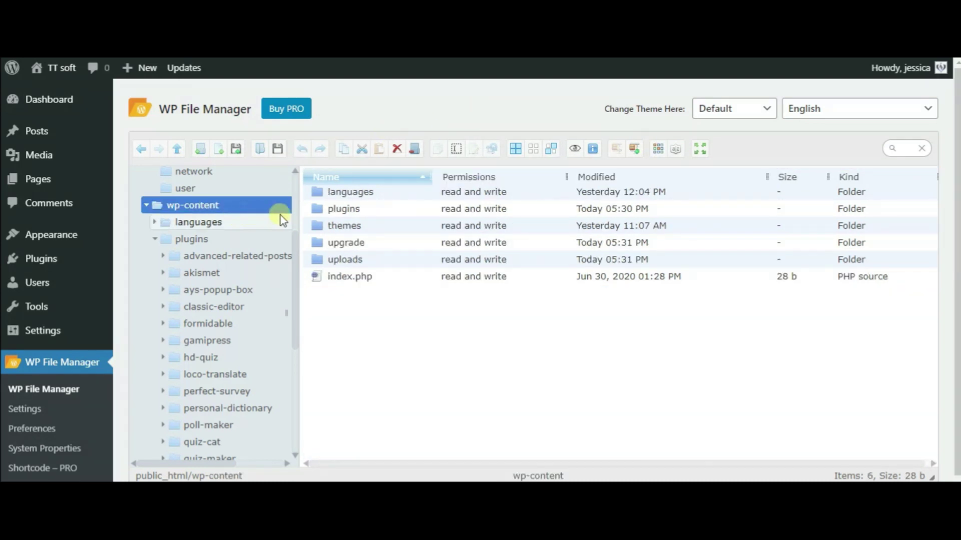
pyautogui.click(240, 238)
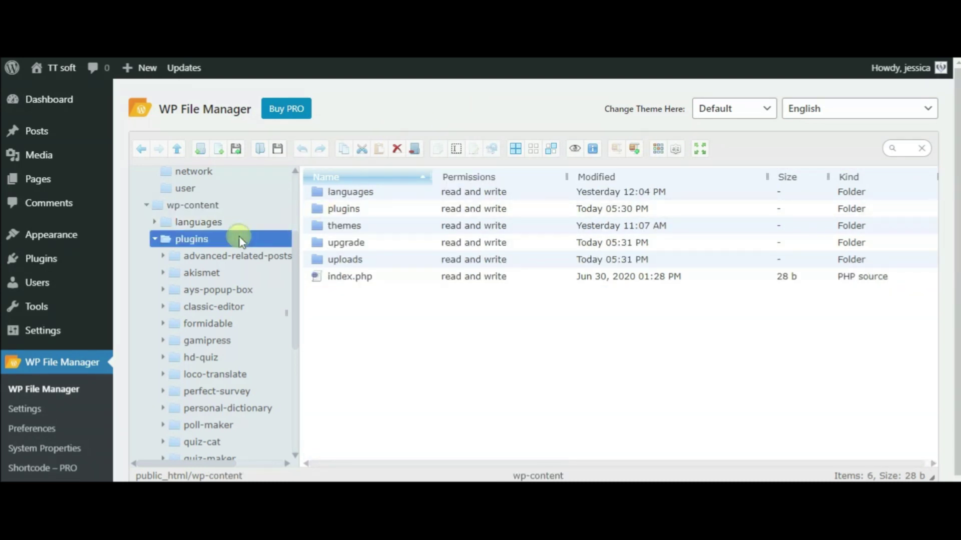
pyautogui.scroll(-2, 233, 293)
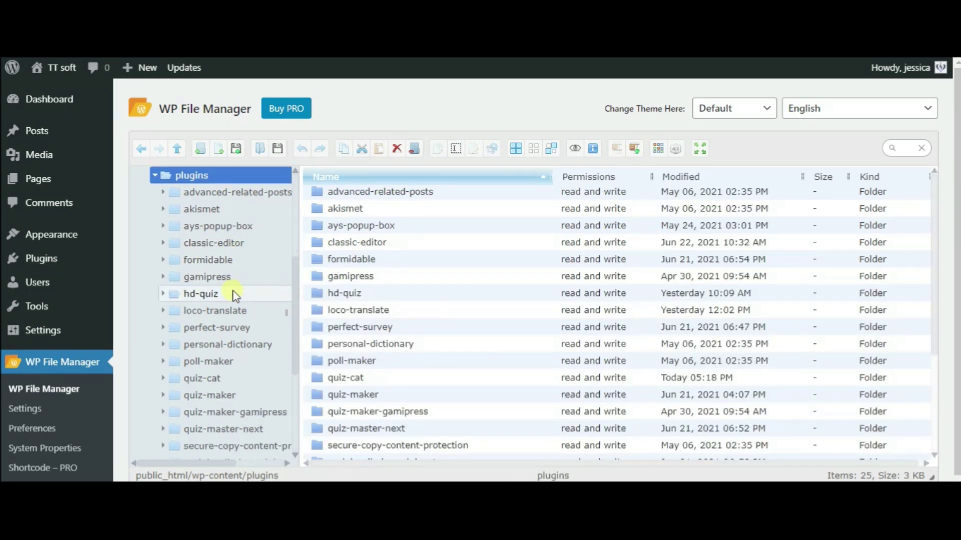
pyautogui.scroll(-1, 234, 292)
pyautogui.scroll(-3, 234, 292)
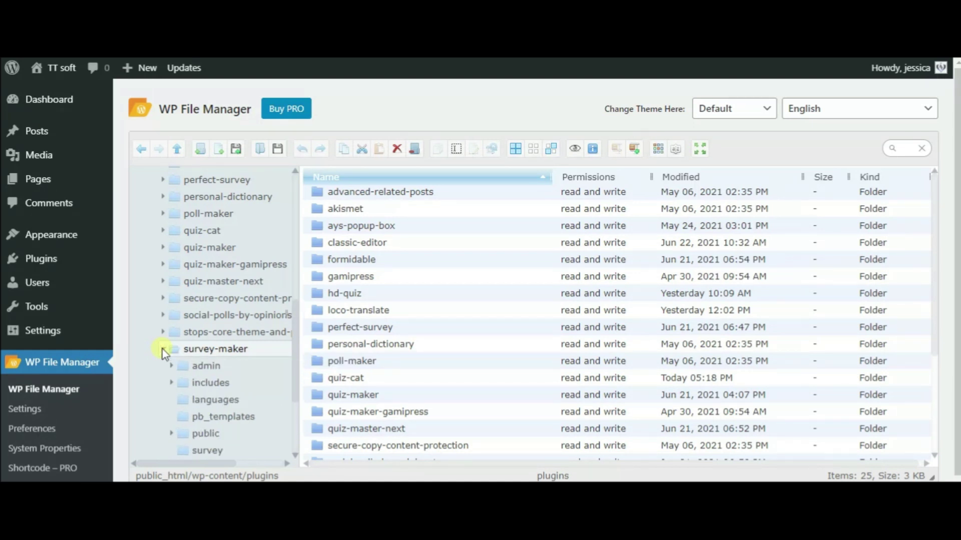
pyautogui.click(217, 402)
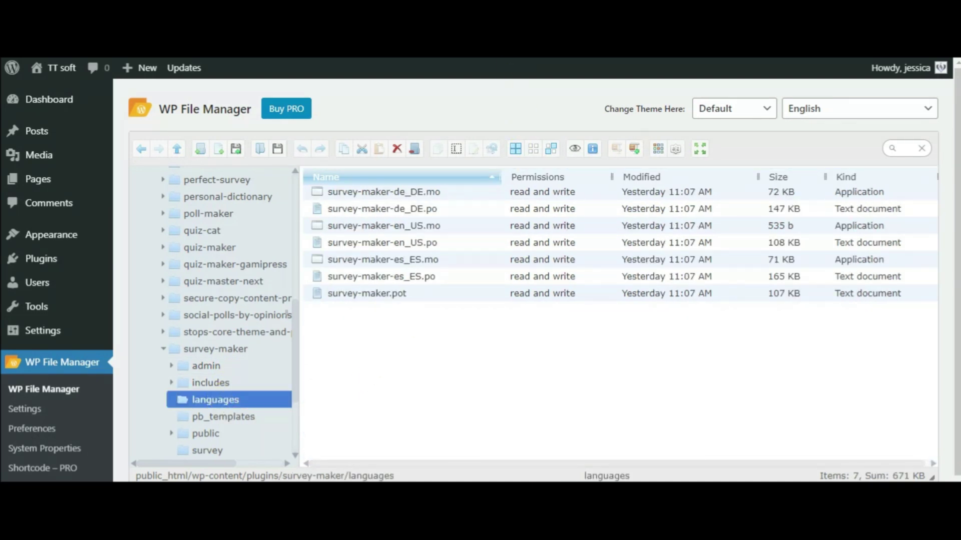
# - Upload survey-maker-fr_FR.mo and survey-maker-fr_FR.po into the languages folder
pyautogui.rightClick(489, 337)
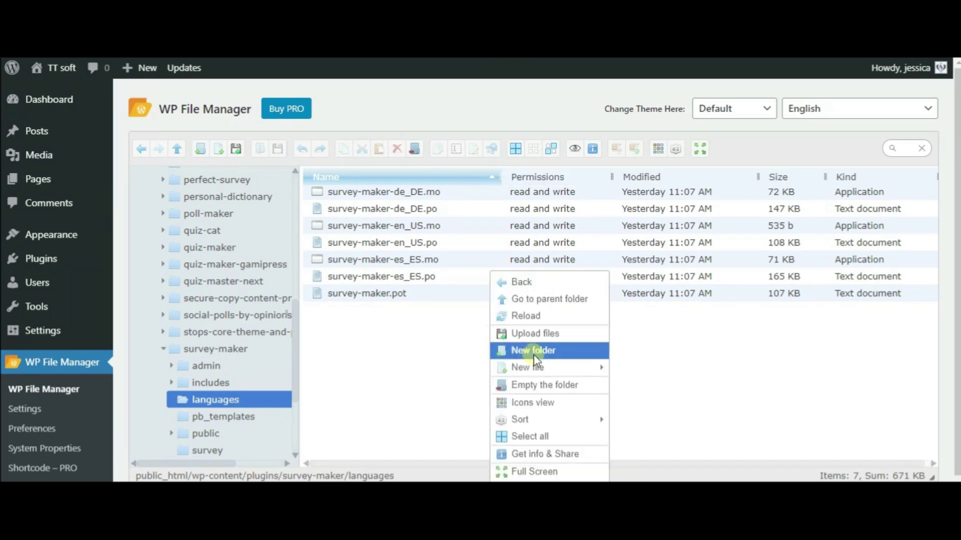
pyautogui.click(540, 332)
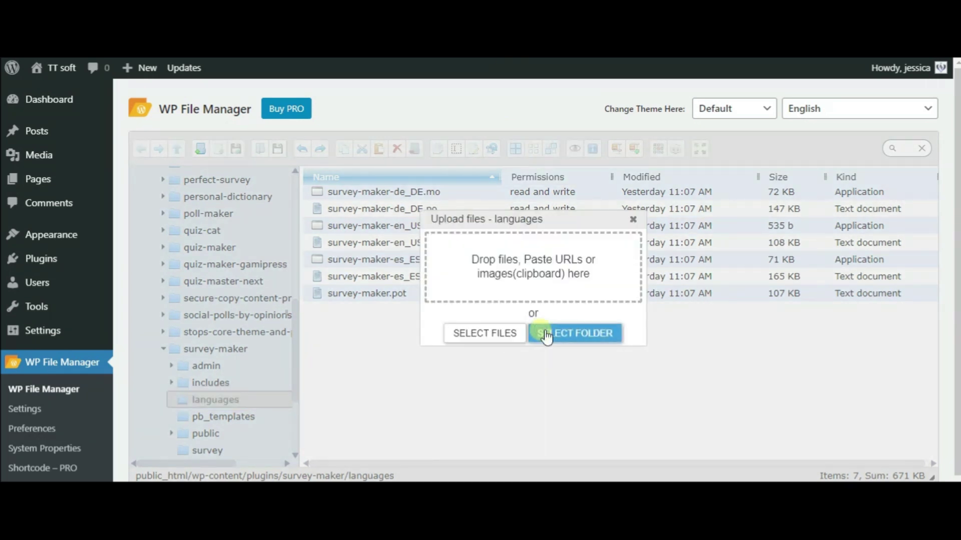
pyautogui.click(518, 336)
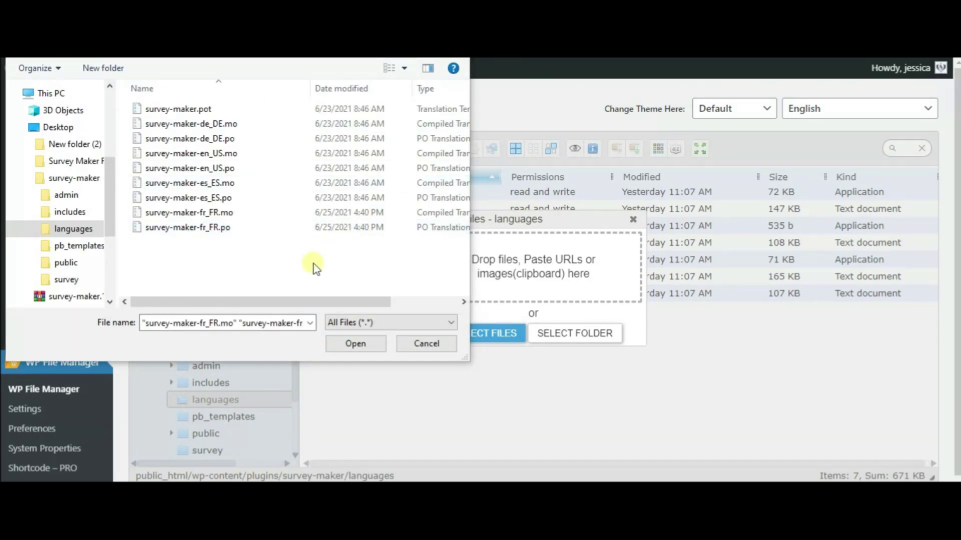
pyautogui.moveTo(302, 250); pyautogui.dragTo(301, 212)
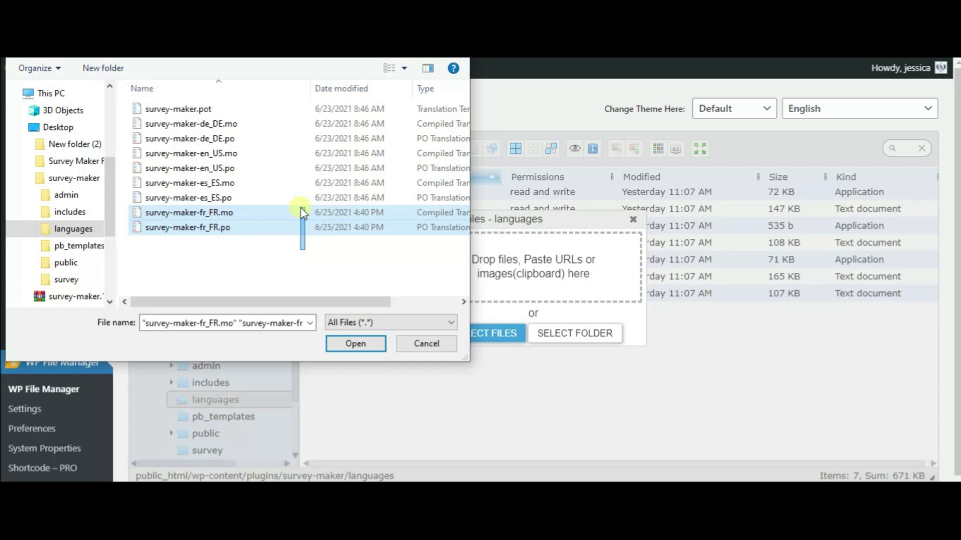
pyautogui.click(354, 345)
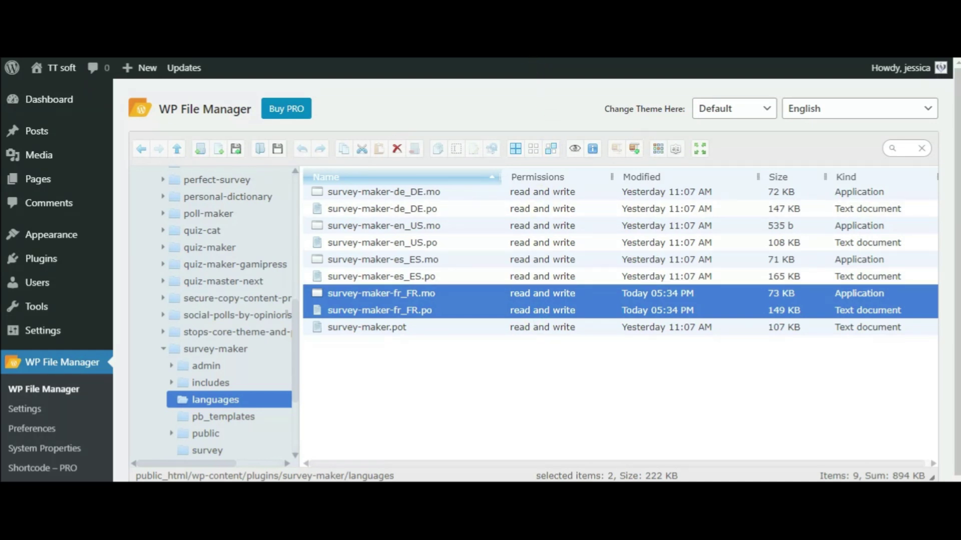
pyautogui.click(601, 391)
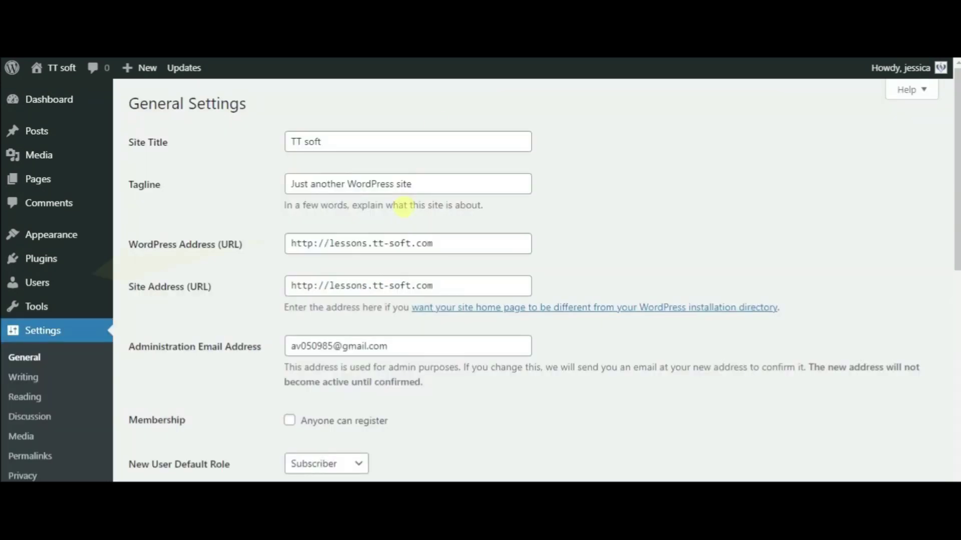
pyautogui.scroll(-3, 404, 210)
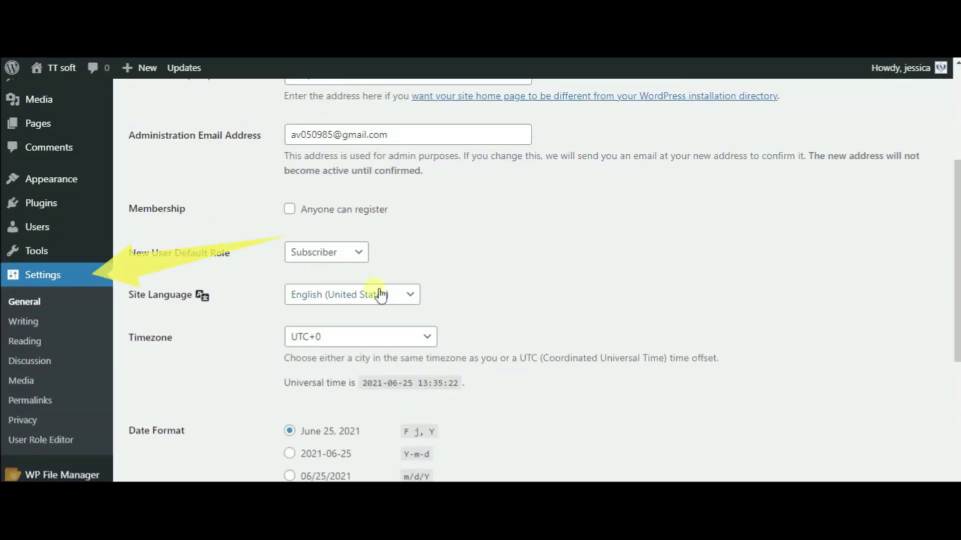
# - Save Français as the site language in General Settings
pyautogui.click(381, 295)
pyautogui.scroll(-1, 393, 189)
pyautogui.scroll(-4, 385, 193)
pyautogui.scroll(-5, 378, 206)
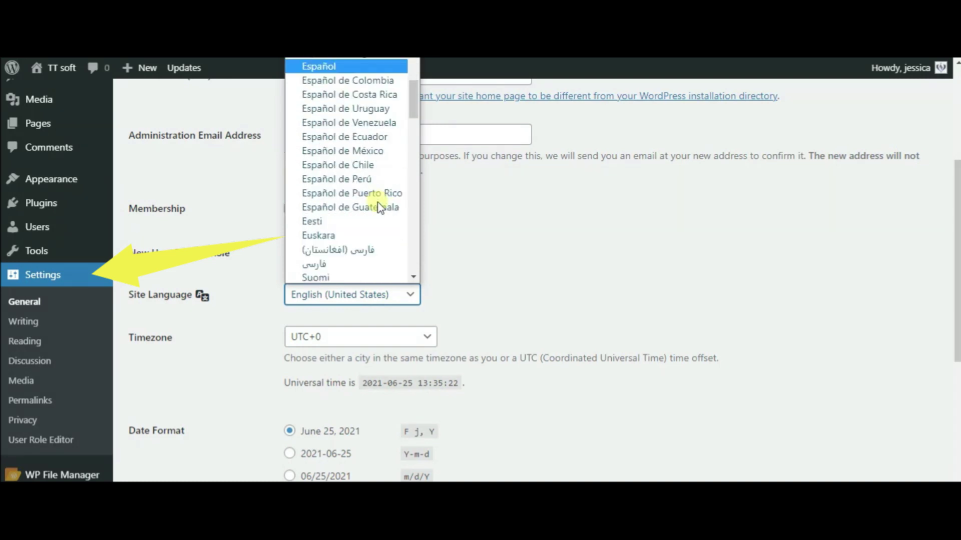
pyautogui.scroll(-5, 378, 202)
pyautogui.scroll(-2, 378, 202)
pyautogui.scroll(-2, 377, 203)
pyautogui.scroll(-3, 377, 203)
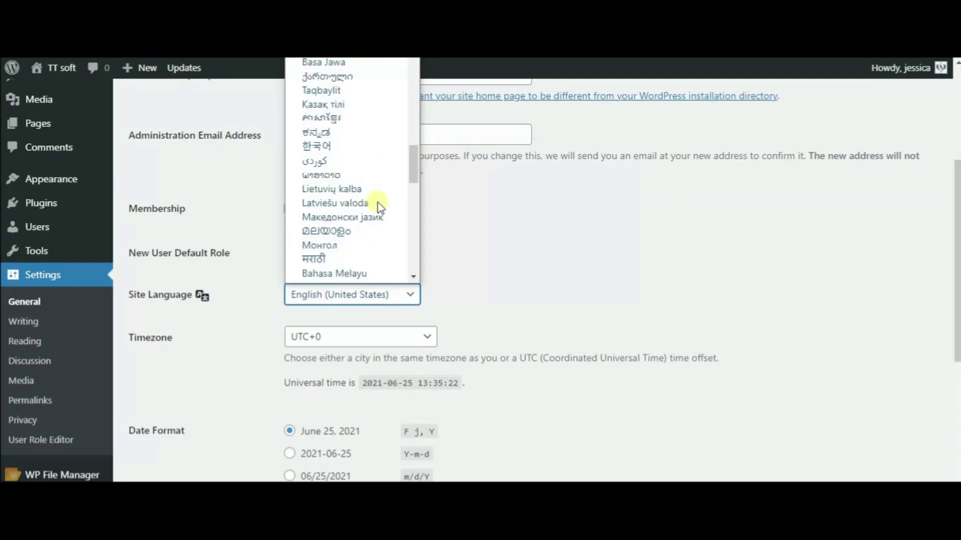
pyautogui.scroll(4, 378, 204)
pyautogui.scroll(3, 378, 202)
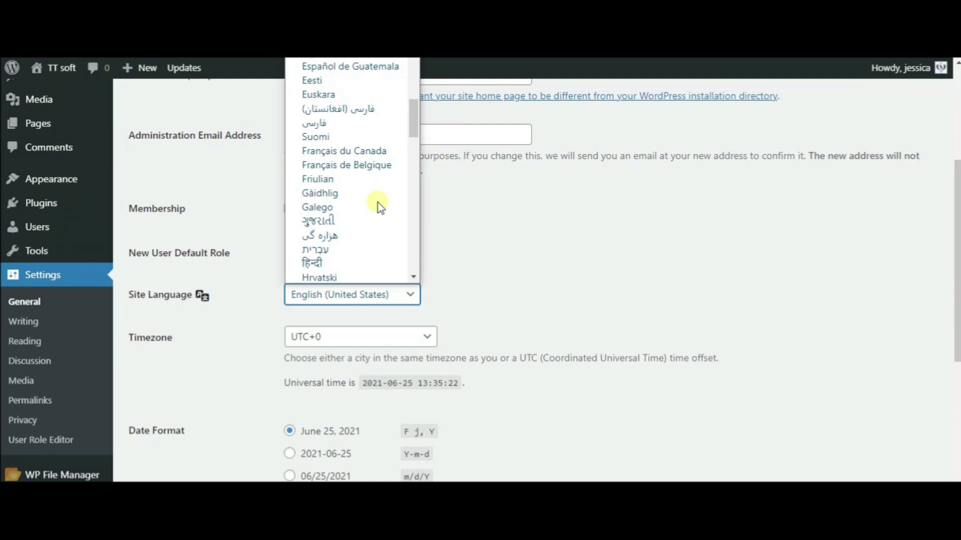
pyautogui.scroll(3, 378, 203)
pyautogui.scroll(2, 378, 203)
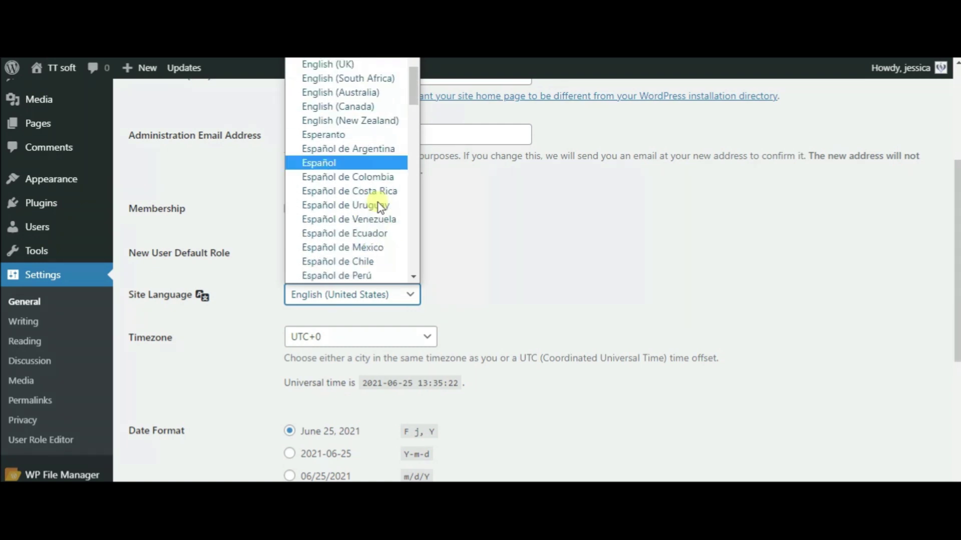
pyautogui.scroll(1, 378, 202)
pyautogui.scroll(1, 378, 203)
pyautogui.scroll(5, 378, 204)
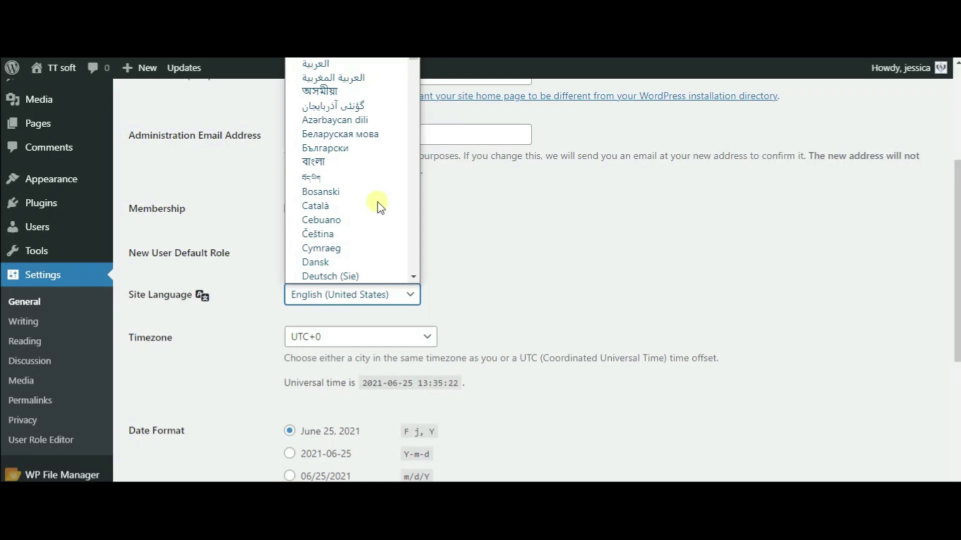
pyautogui.scroll(1, 378, 173)
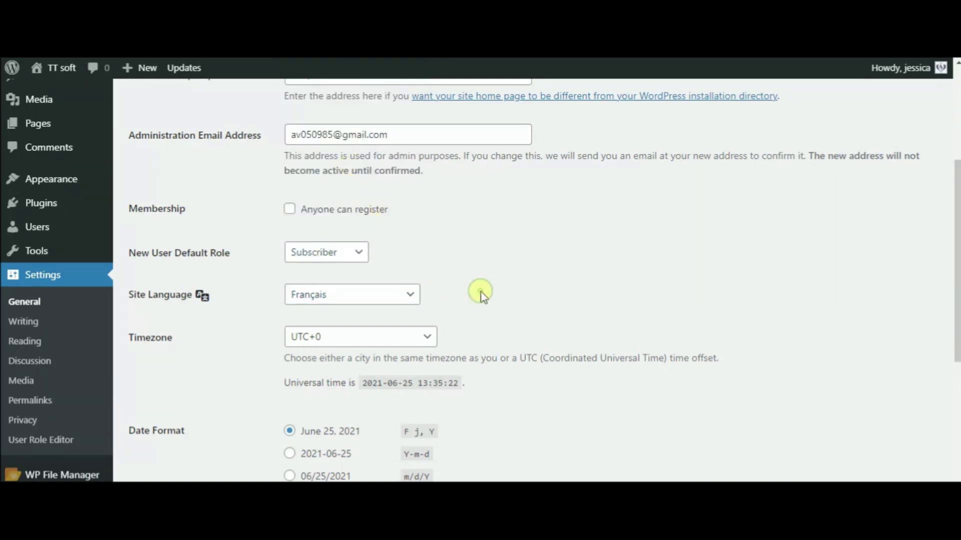
pyautogui.scroll(-5, 480, 294)
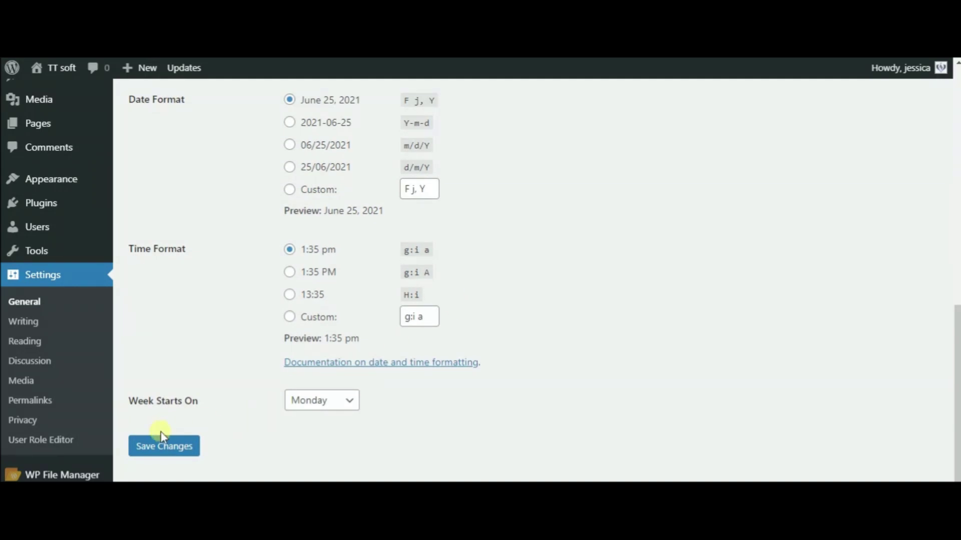
pyautogui.click(164, 444)
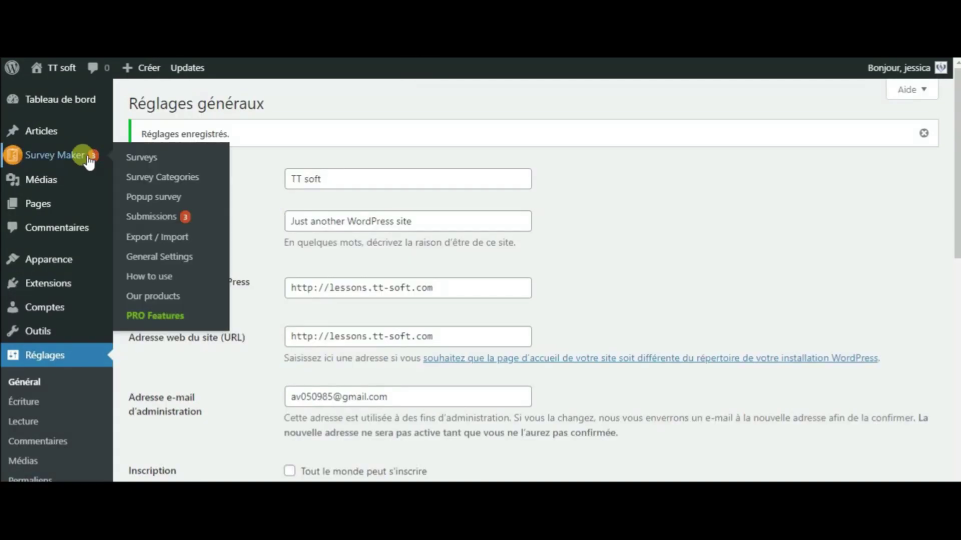
# - Open the Customer Service Survey editor and highlight its translated Titre label
pyautogui.click(89, 161)
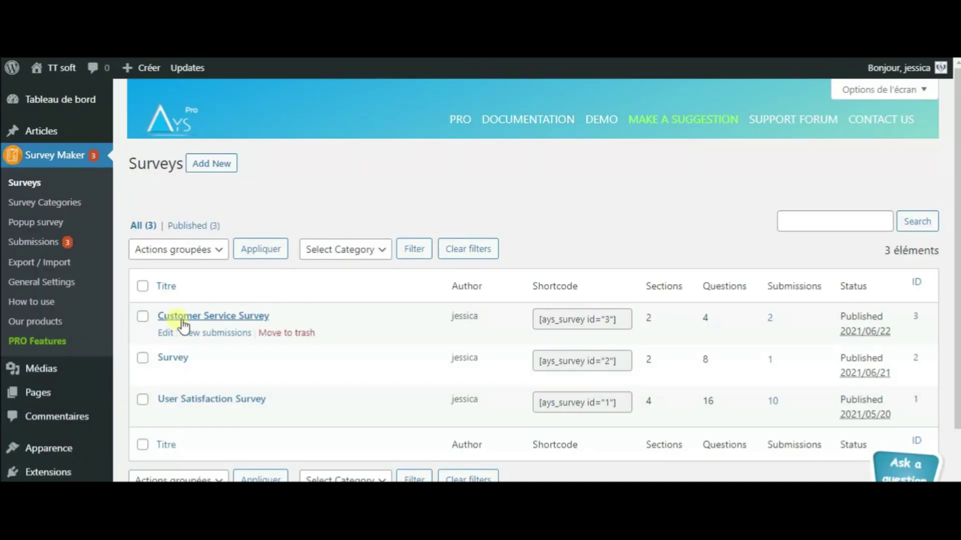
pyautogui.click(212, 319)
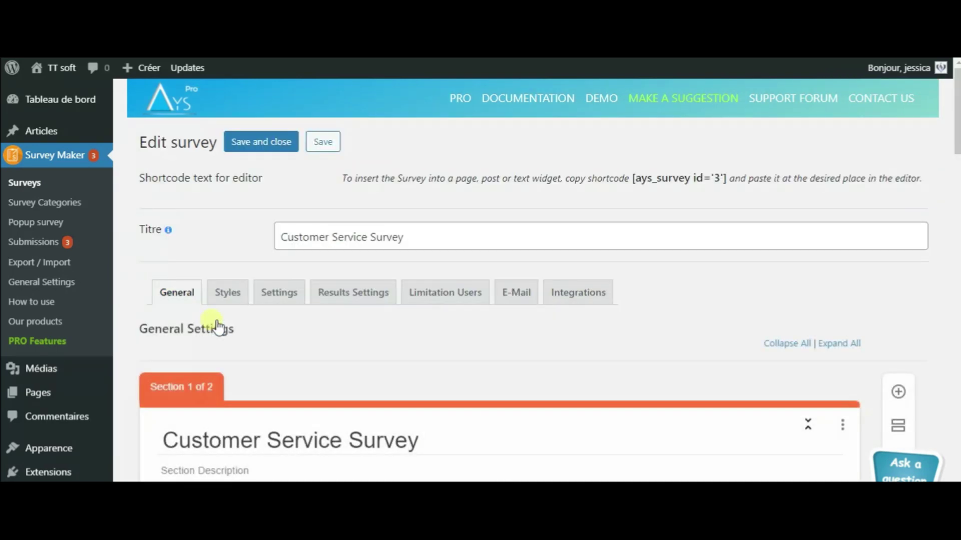
pyautogui.scroll(-2, 214, 330)
pyautogui.scroll(-1, 214, 343)
pyautogui.scroll(1, 213, 339)
pyautogui.scroll(2, 213, 340)
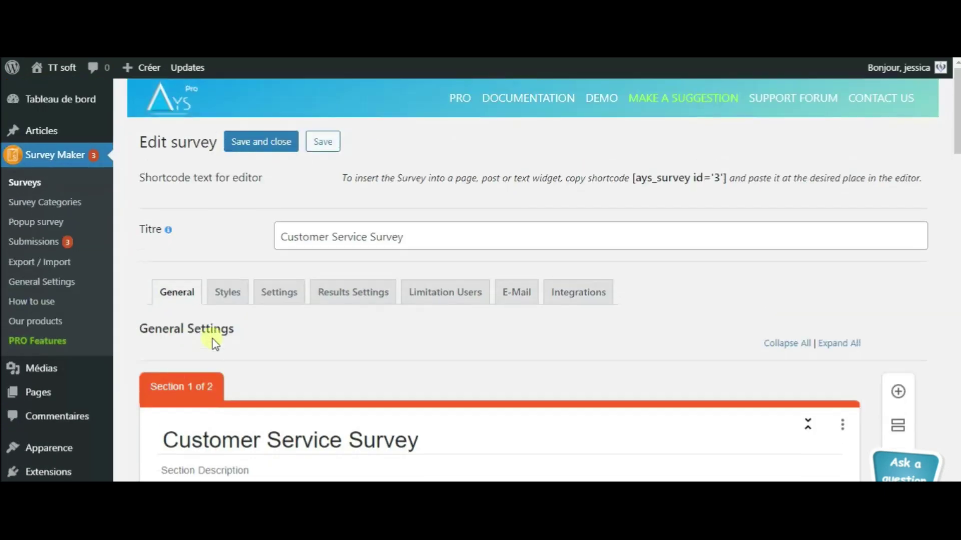
pyautogui.doubleClick(165, 235)
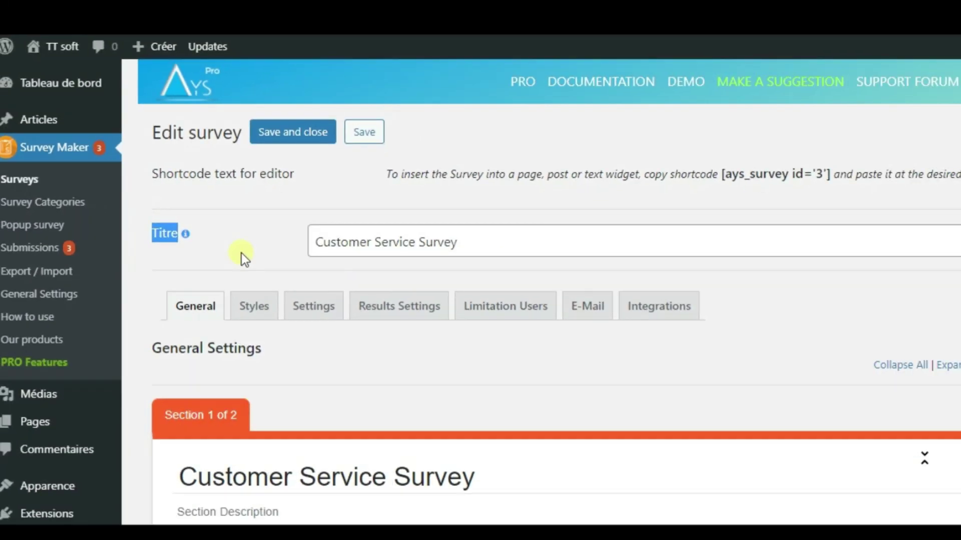
pyautogui.click(217, 247)
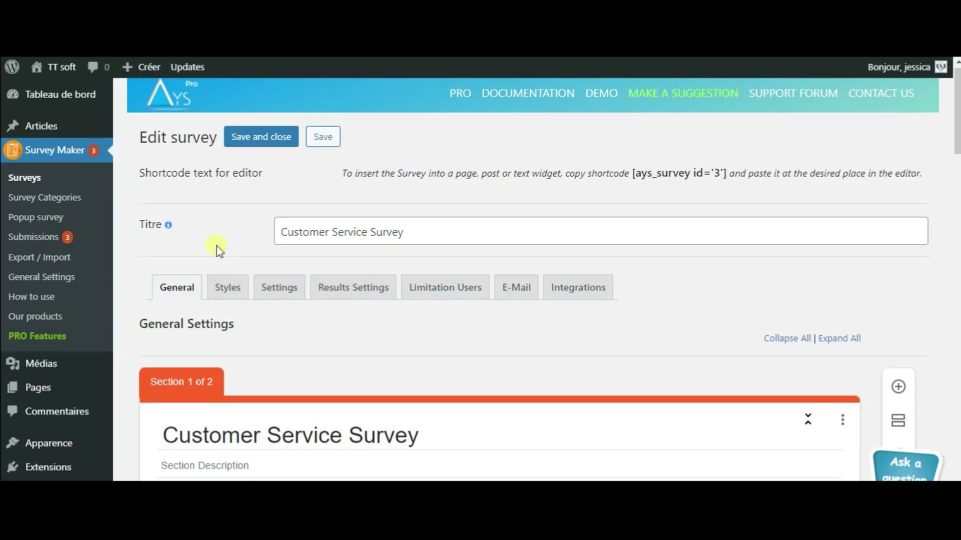